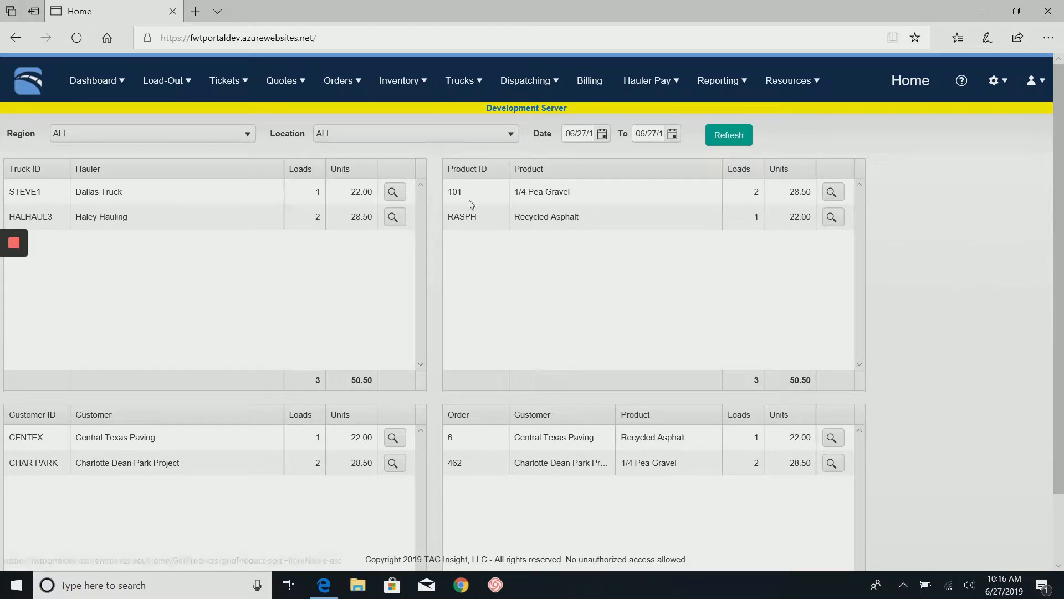
click(421, 83)
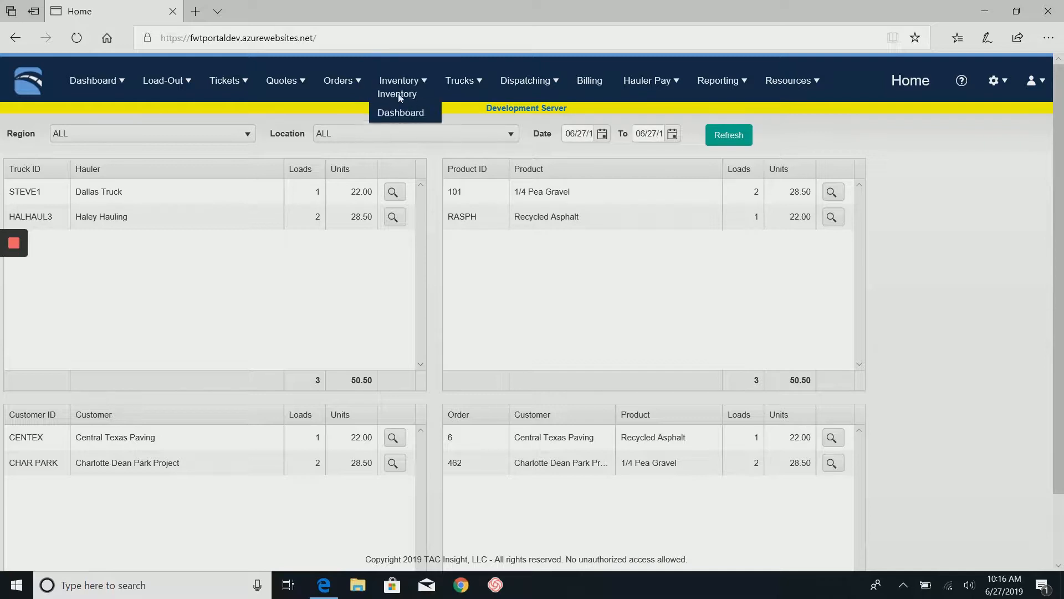
click(387, 104)
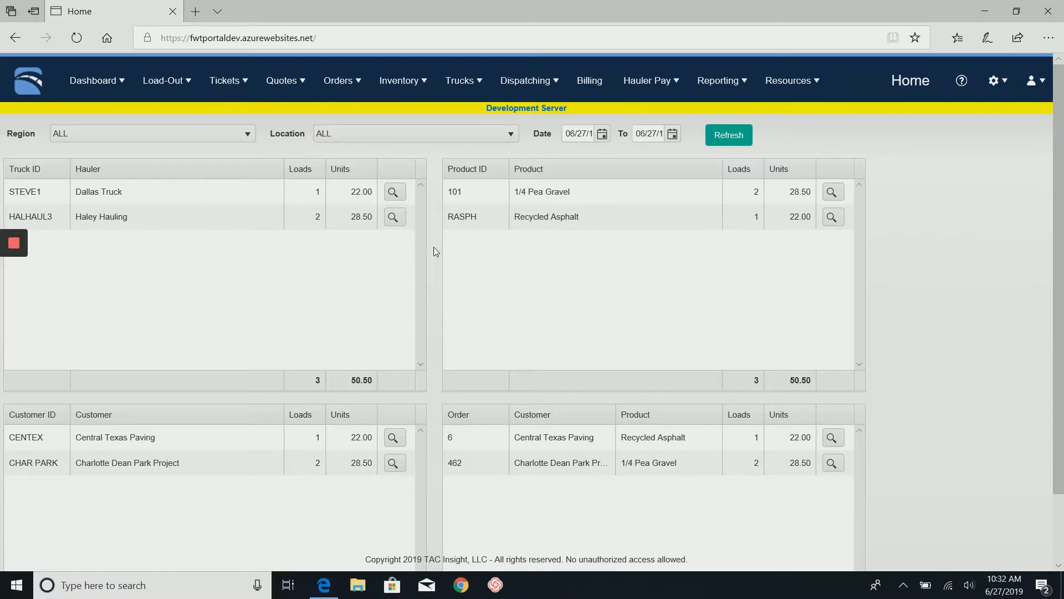
mouse_move(337, 82)
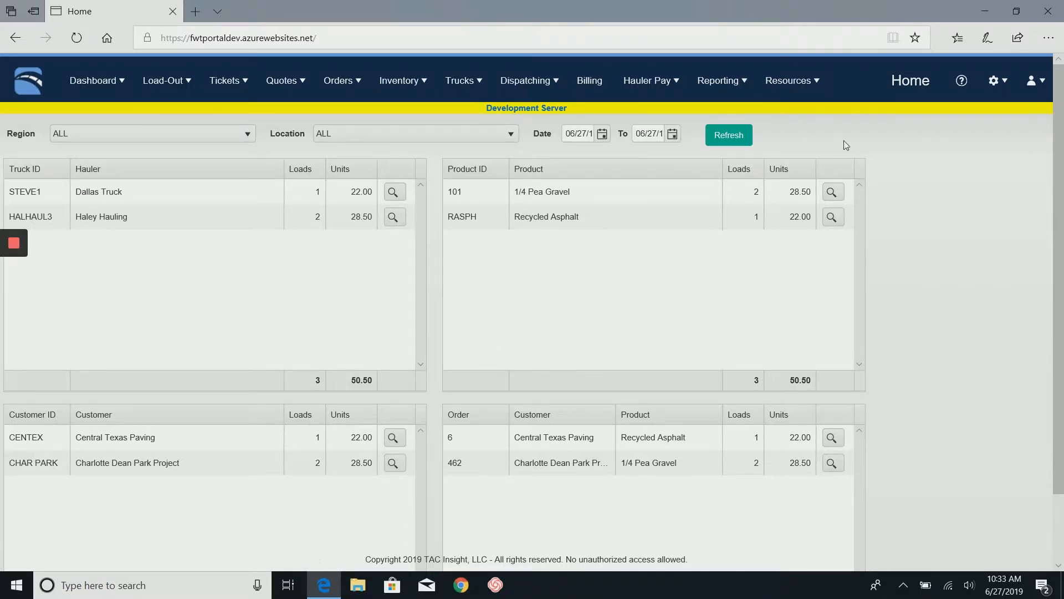
Open the product list and show the current regional pricing of product 105, Mixed-Size Gravel.
click(807, 81)
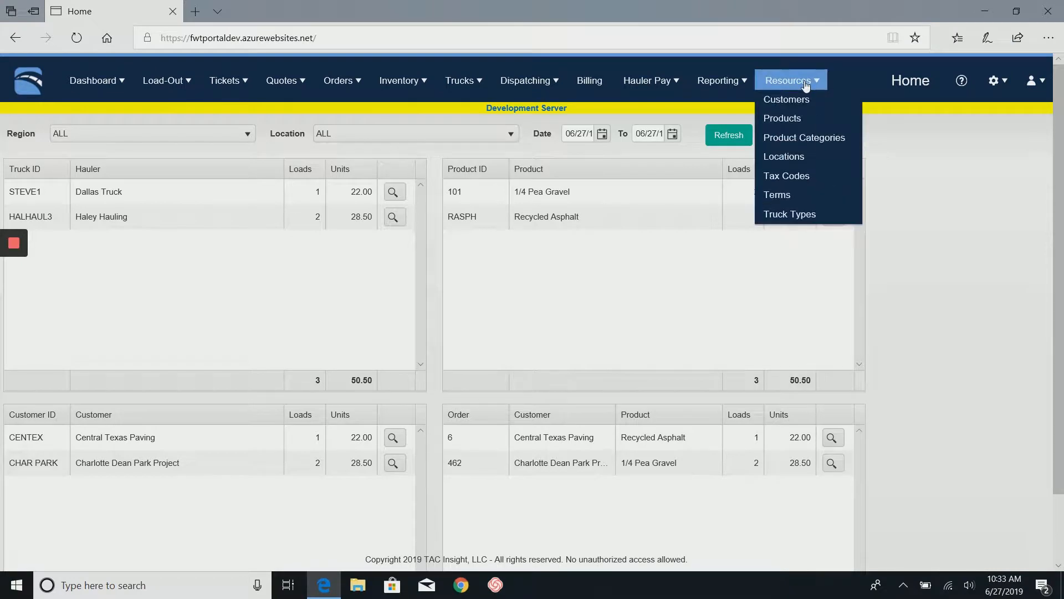
click(787, 123)
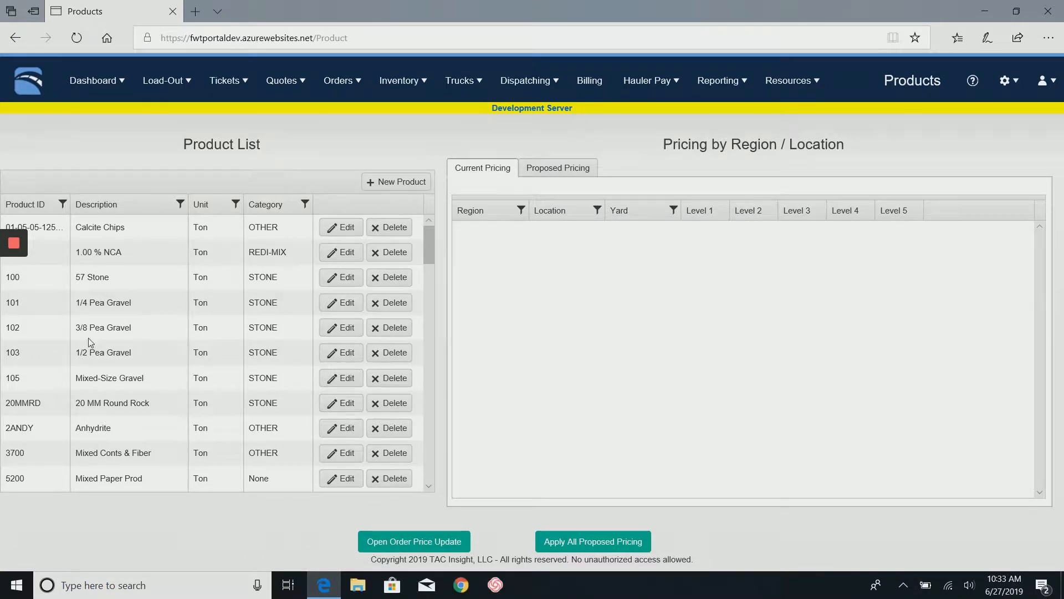
click(91, 386)
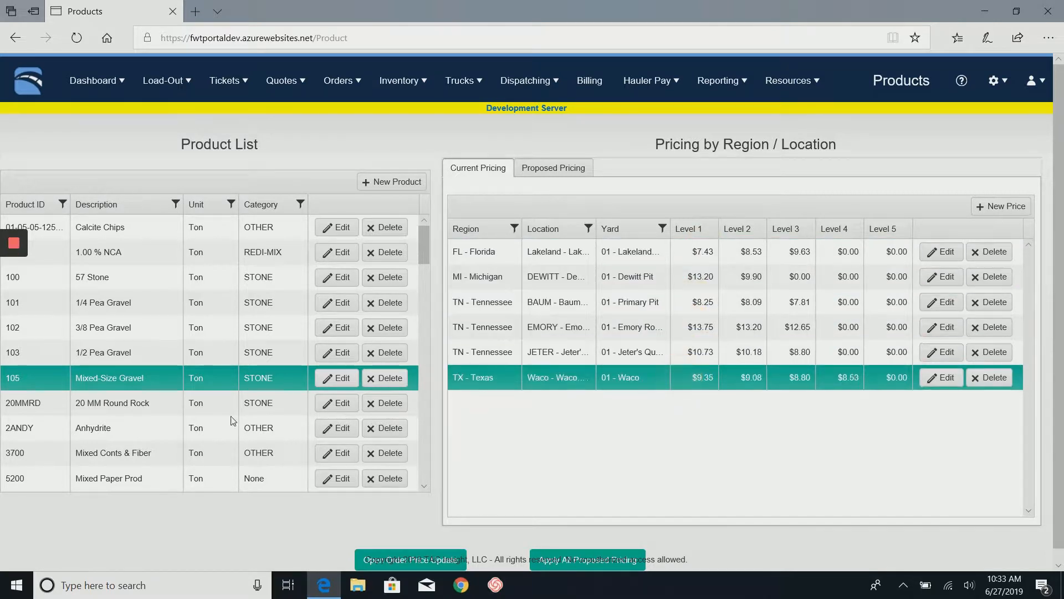
Look at the current pricing of 1.00 % NCA, 57 Stone and 1/4 Pea Gravel, including the latter's EMORY price levels.
click(101, 247)
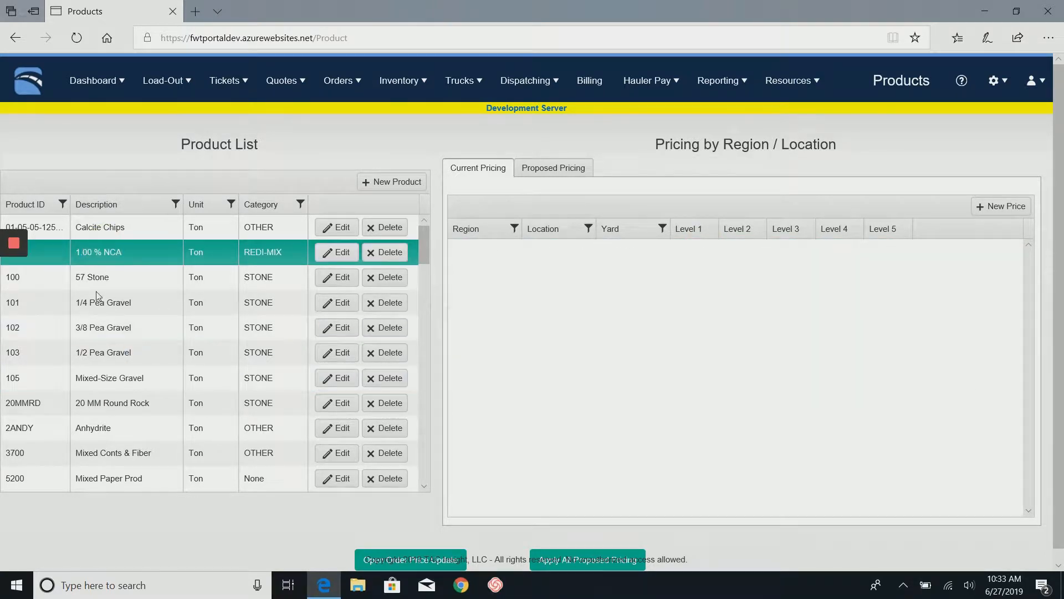
click(92, 277)
click(104, 303)
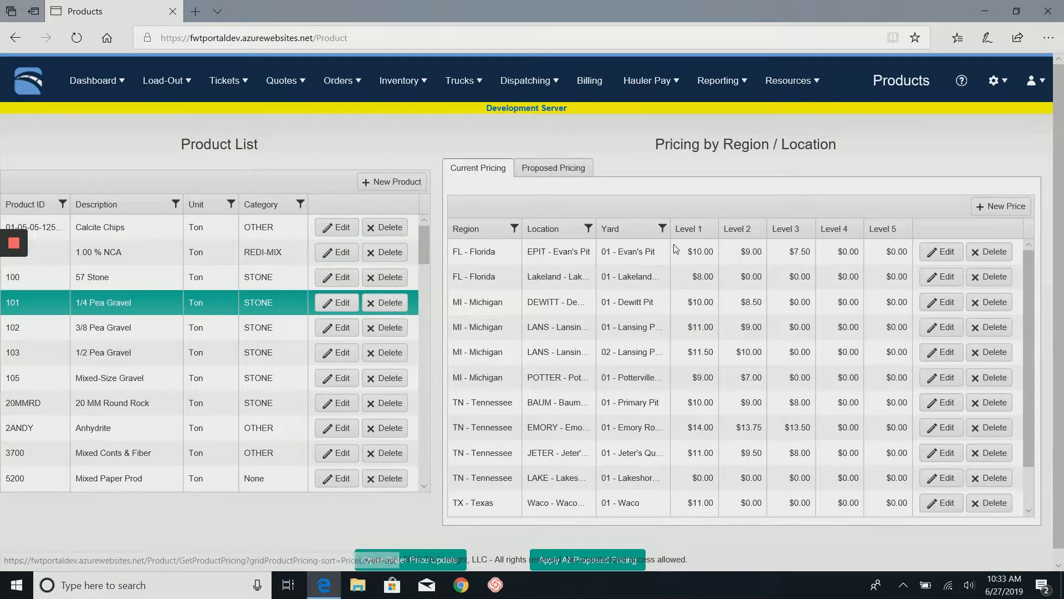
click(663, 266)
click(674, 427)
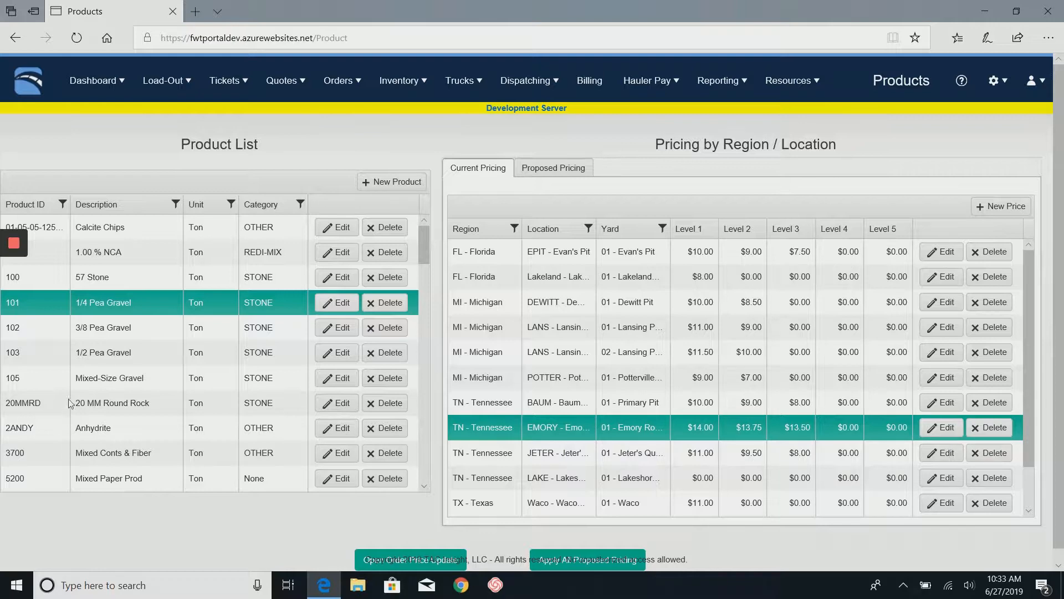
Select product 105, Mixed-Size Gravel, and view its current pricing and its proposed pricing.
click(92, 375)
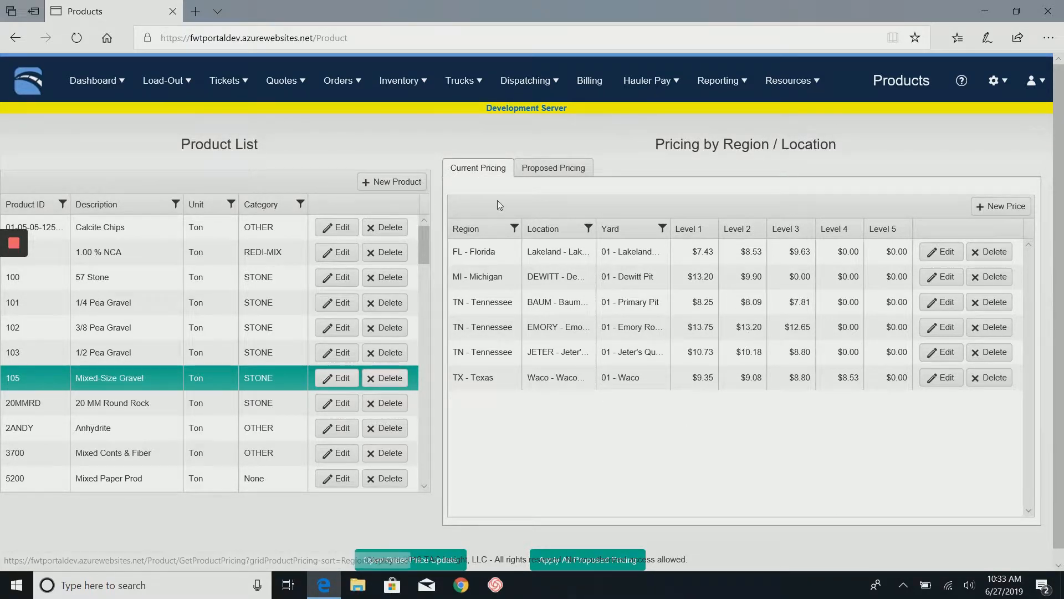
click(561, 169)
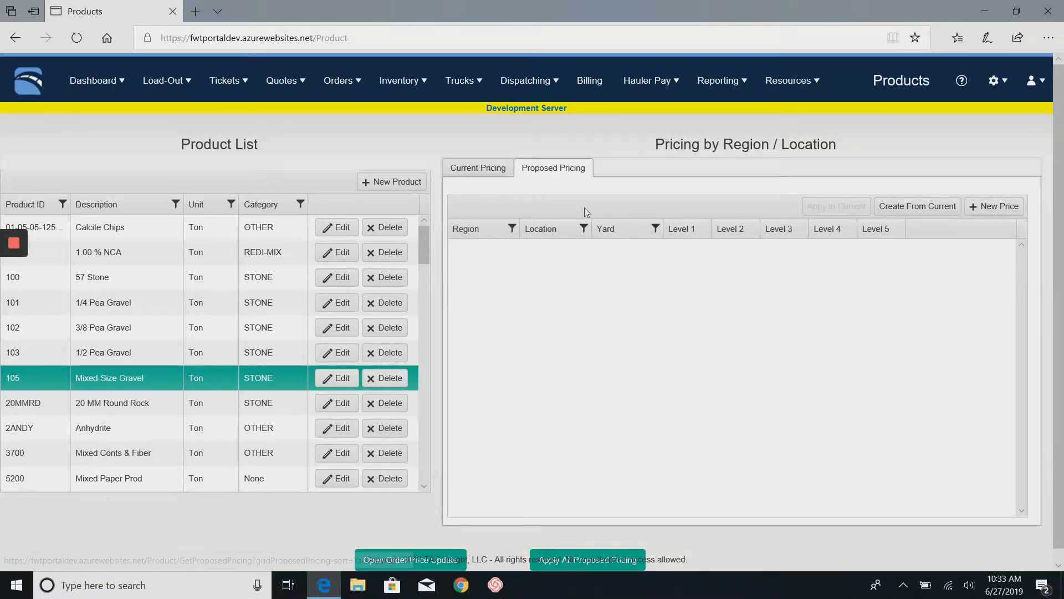
click(478, 167)
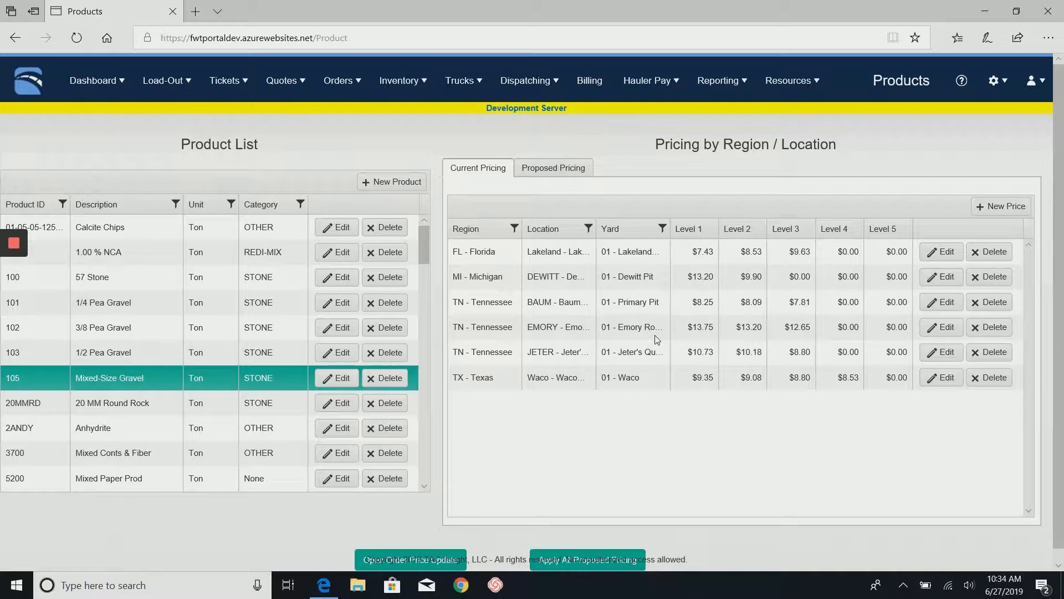
click(553, 170)
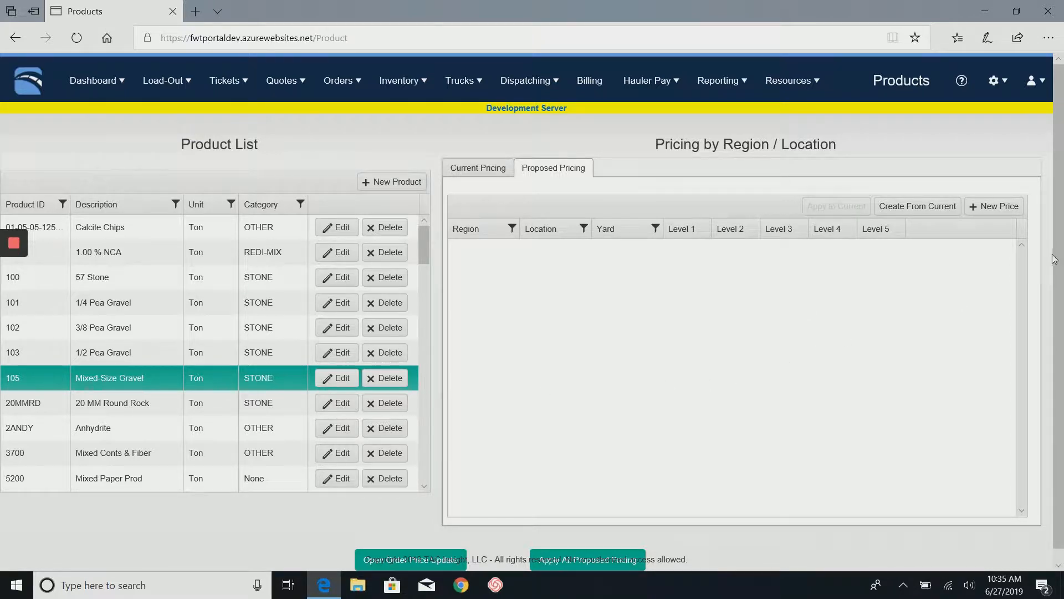
click(980, 204)
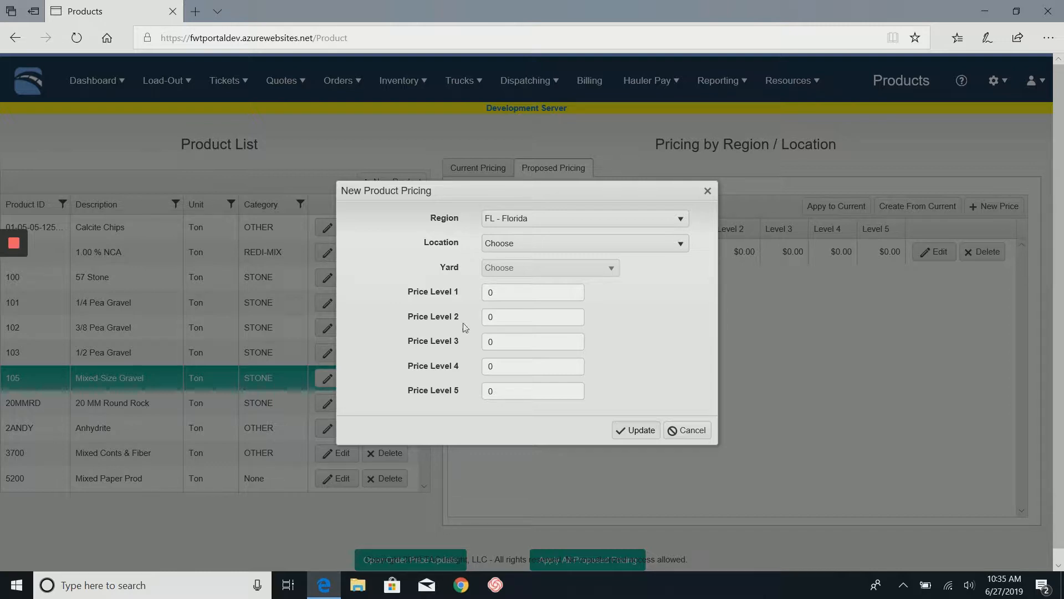
click(510, 292)
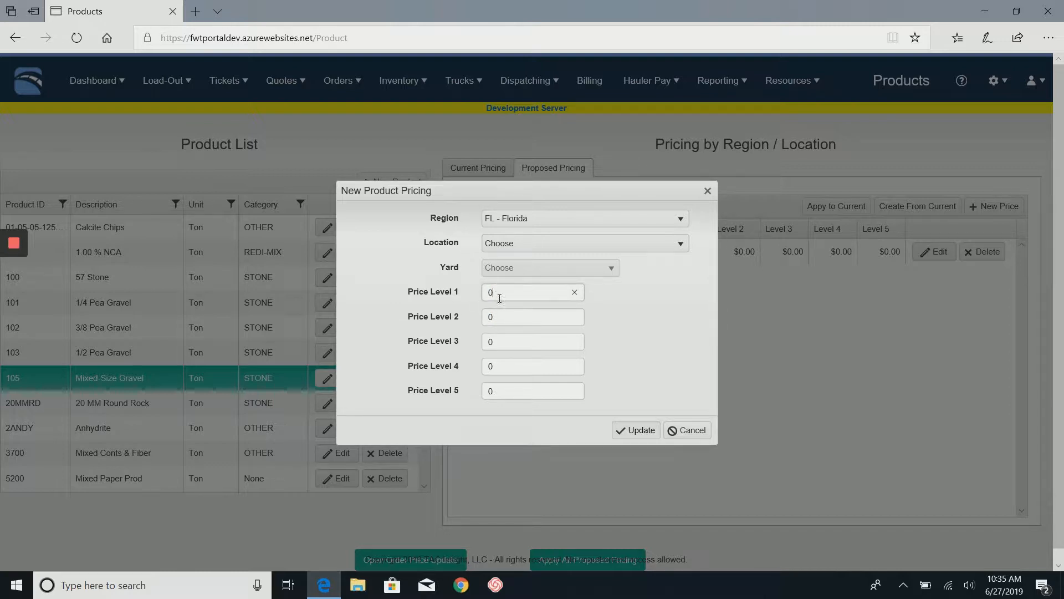
click(701, 435)
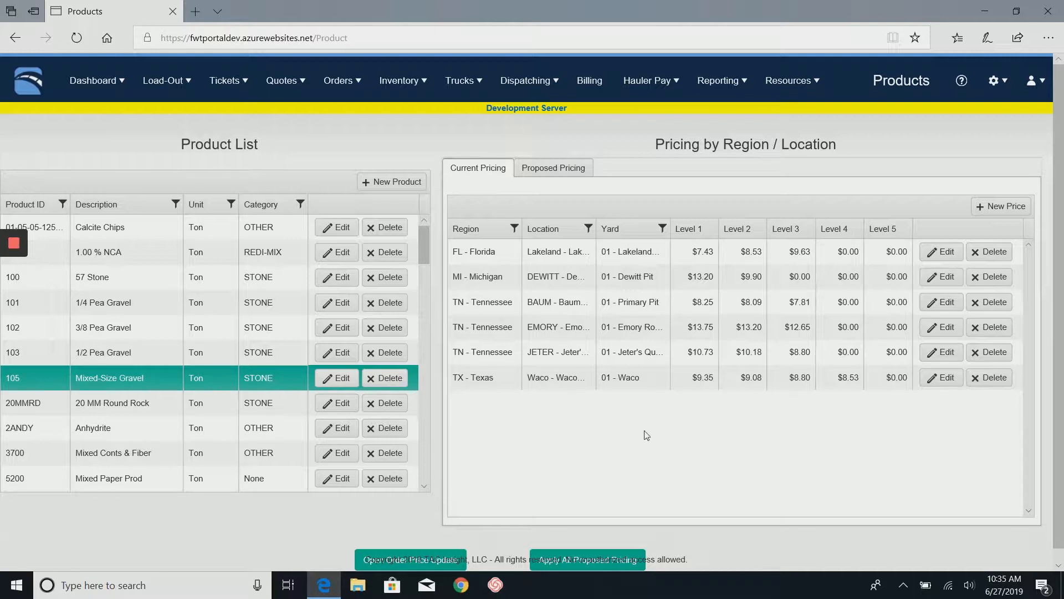
Create proposed prices for Mixed-Size Gravel from its current prices, applying a percent increase that brings DEWITT's Level 1 price to $15.84.
click(541, 170)
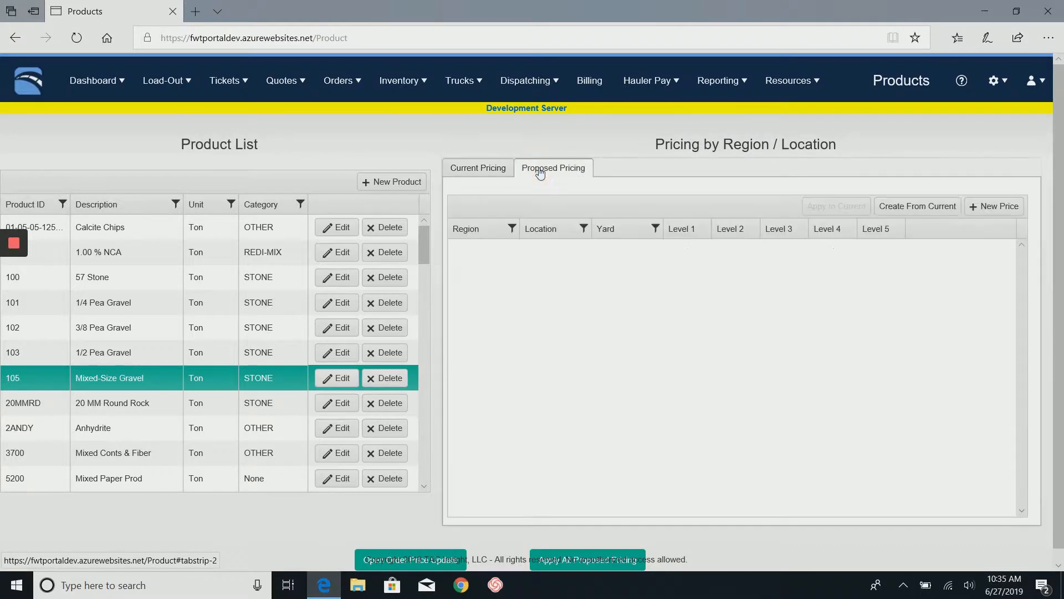
click(917, 209)
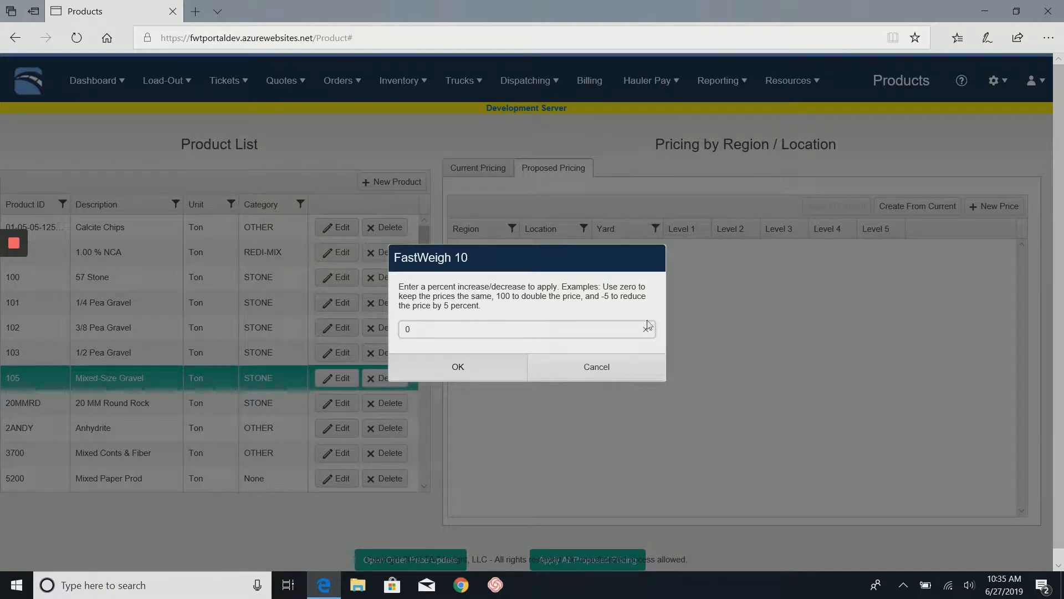
click(413, 329)
click(437, 329)
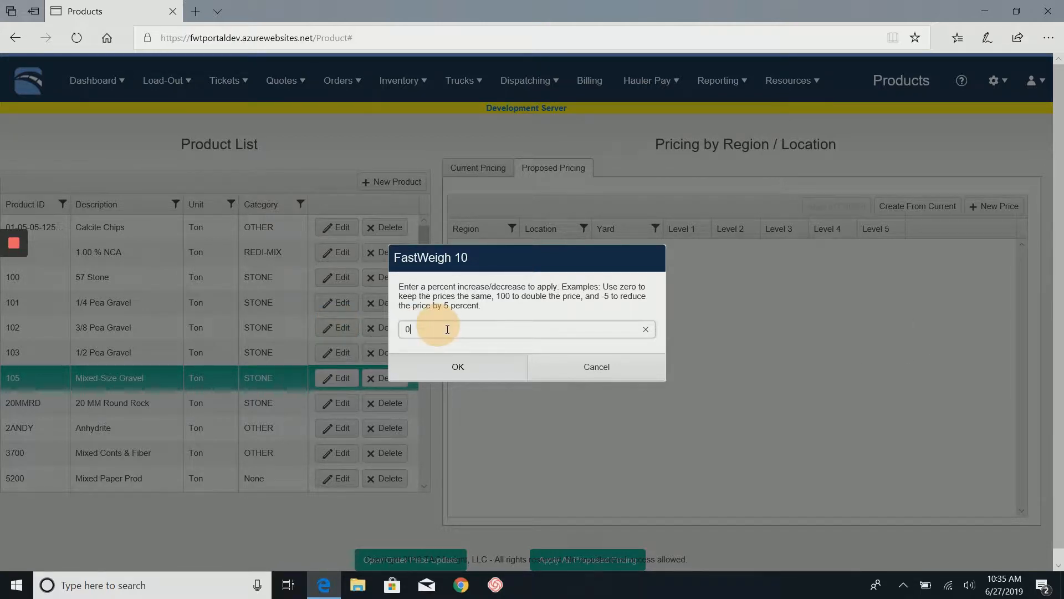
drag(439, 329, 368, 330)
click(438, 332)
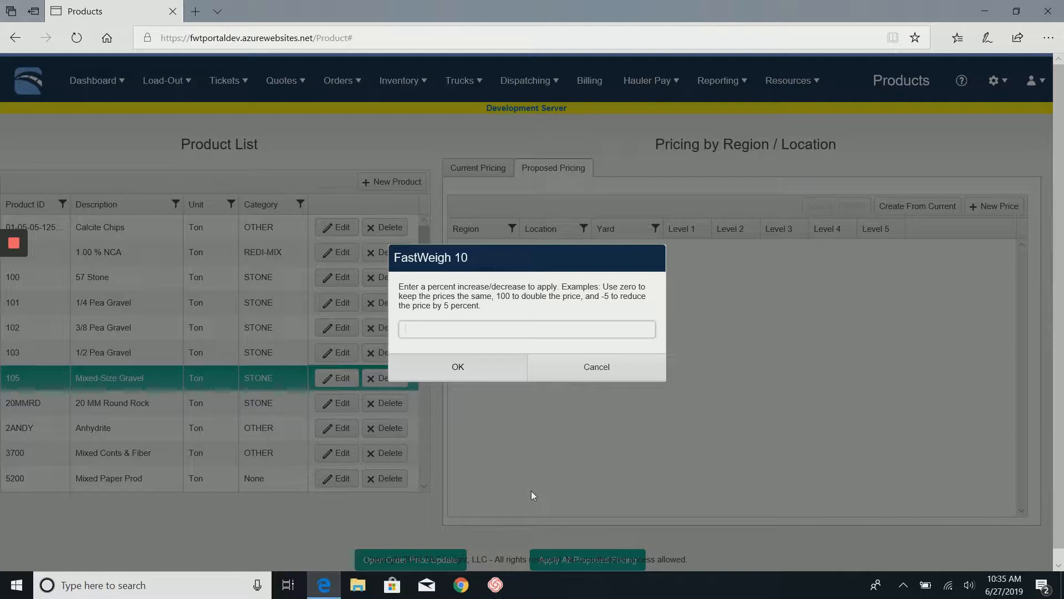
click(481, 370)
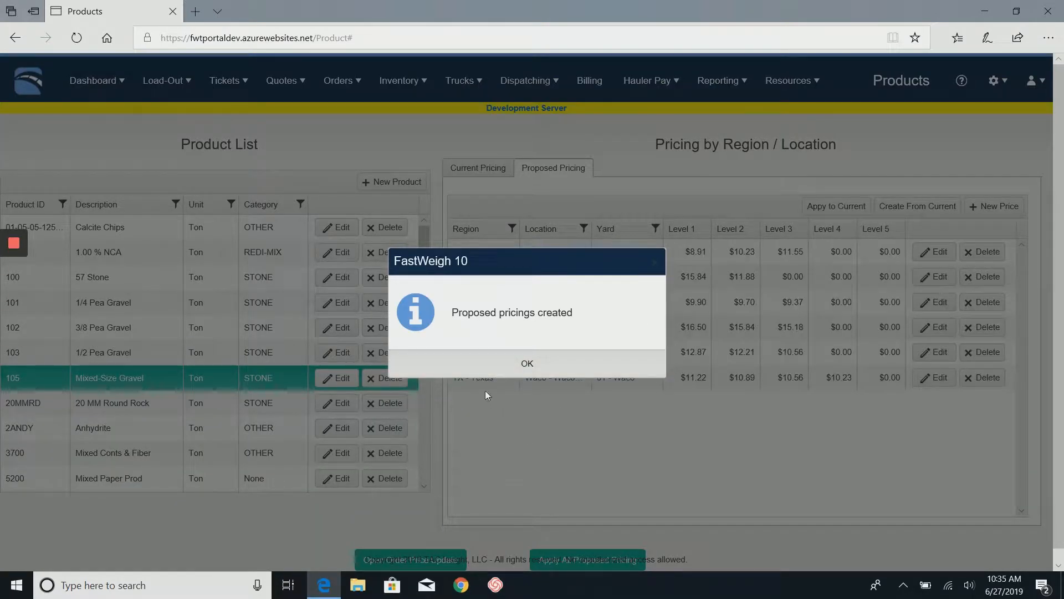
click(525, 362)
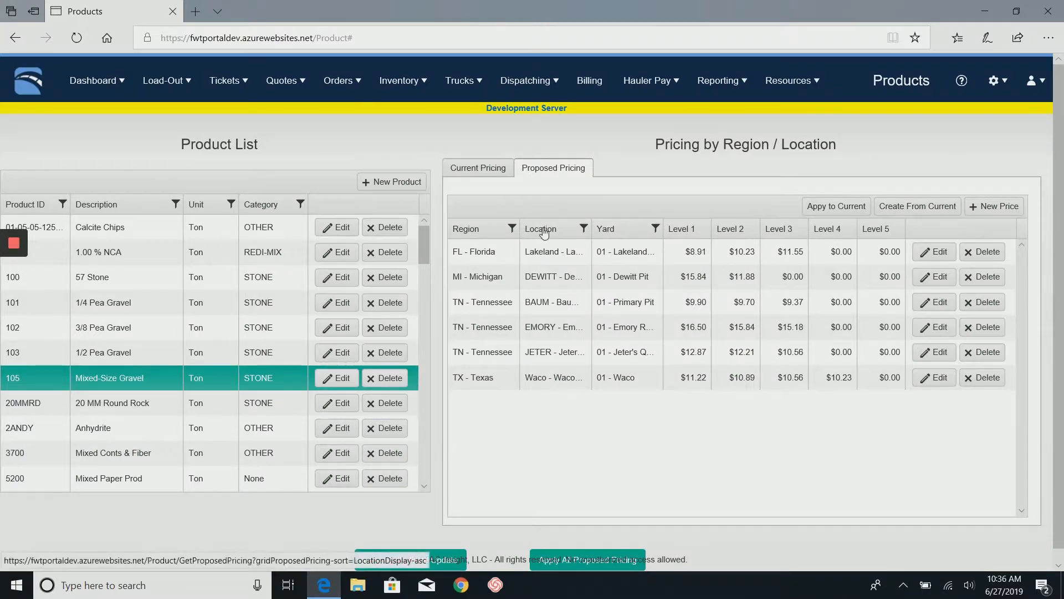
Compare Mixed-Size Gravel's current prices with its proposed prices, including the Florida and Tennessee rows.
click(482, 167)
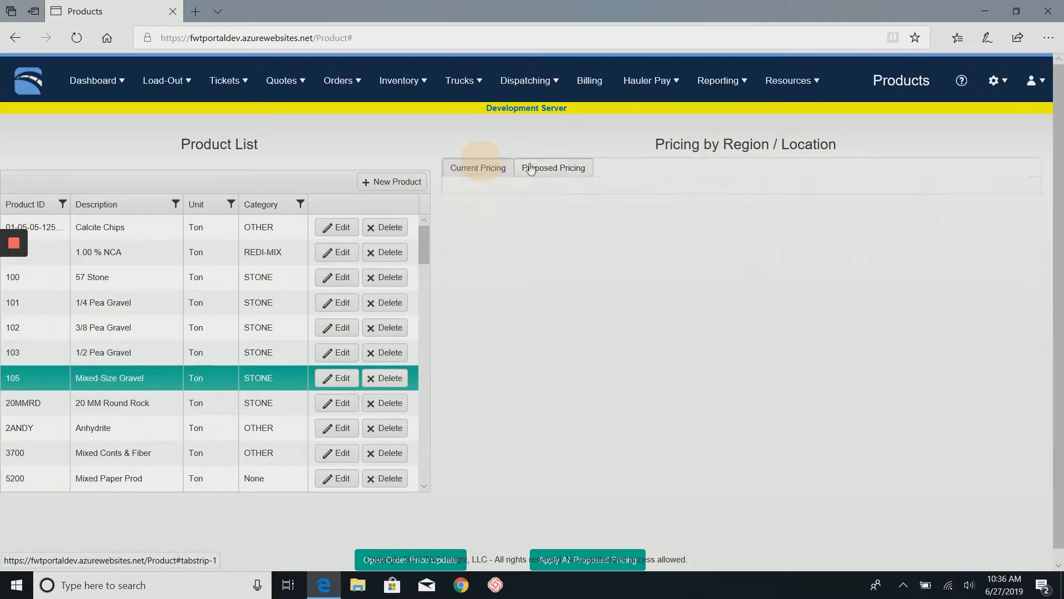
click(700, 251)
click(700, 276)
click(700, 327)
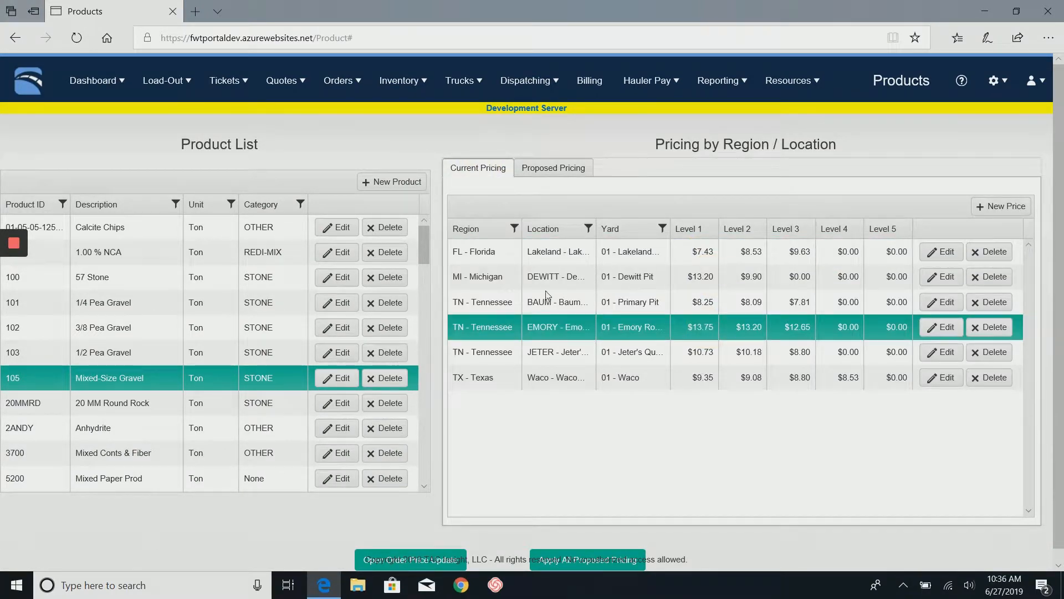
click(483, 252)
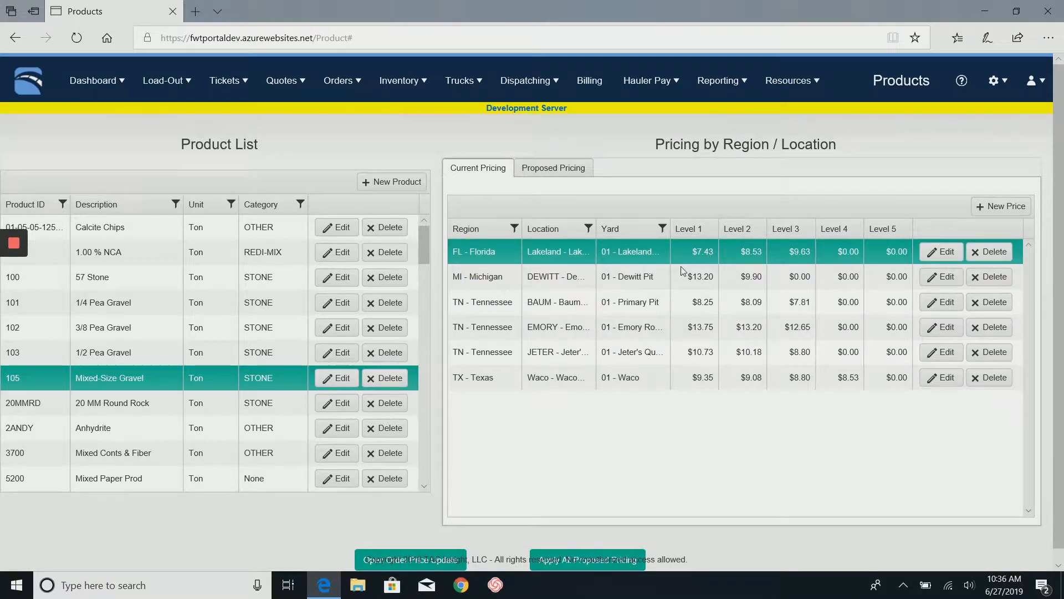
click(543, 171)
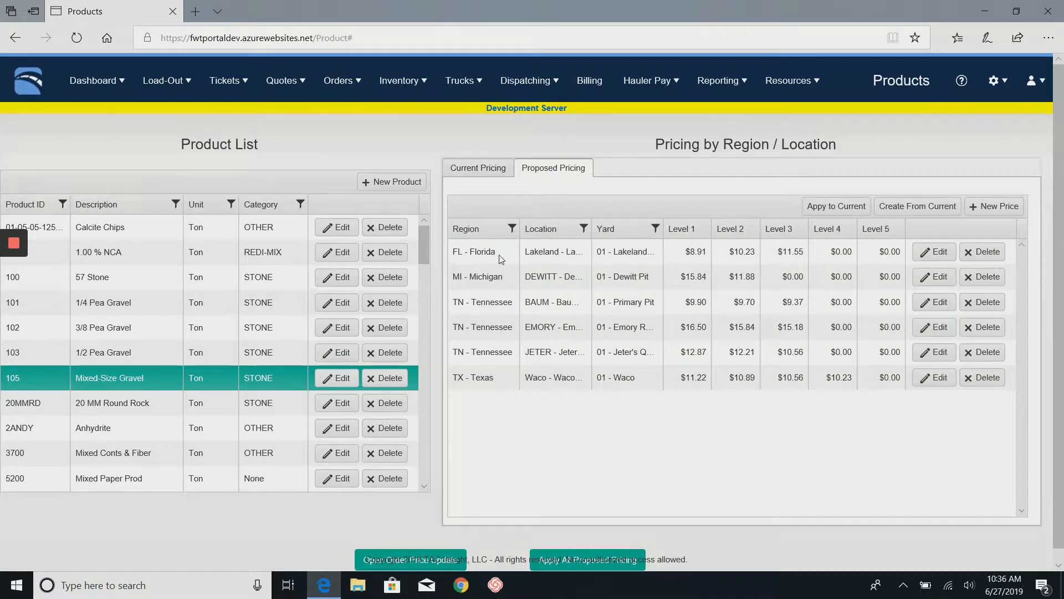
click(557, 250)
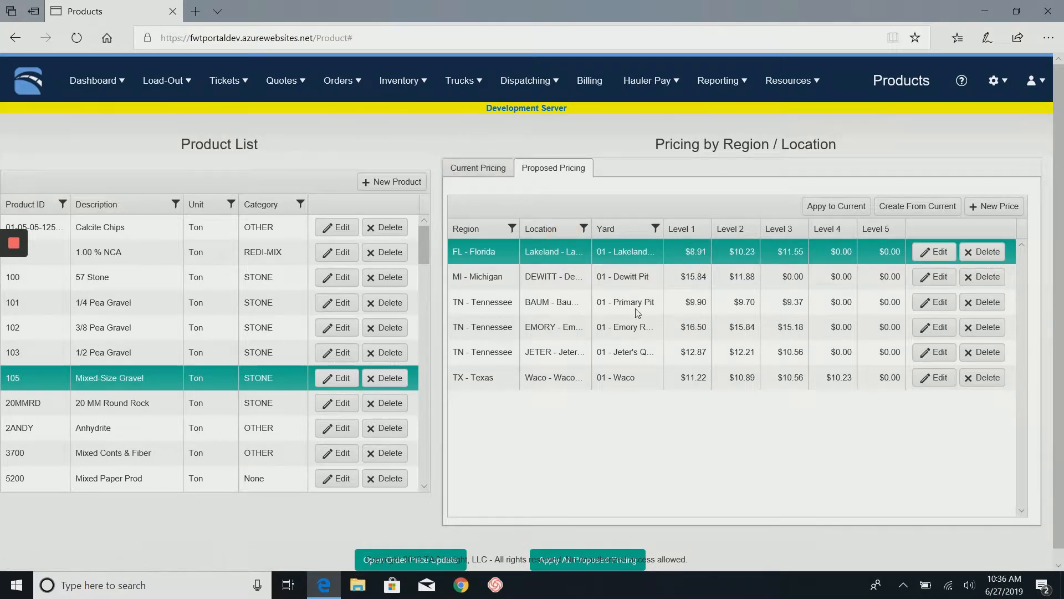
click(721, 296)
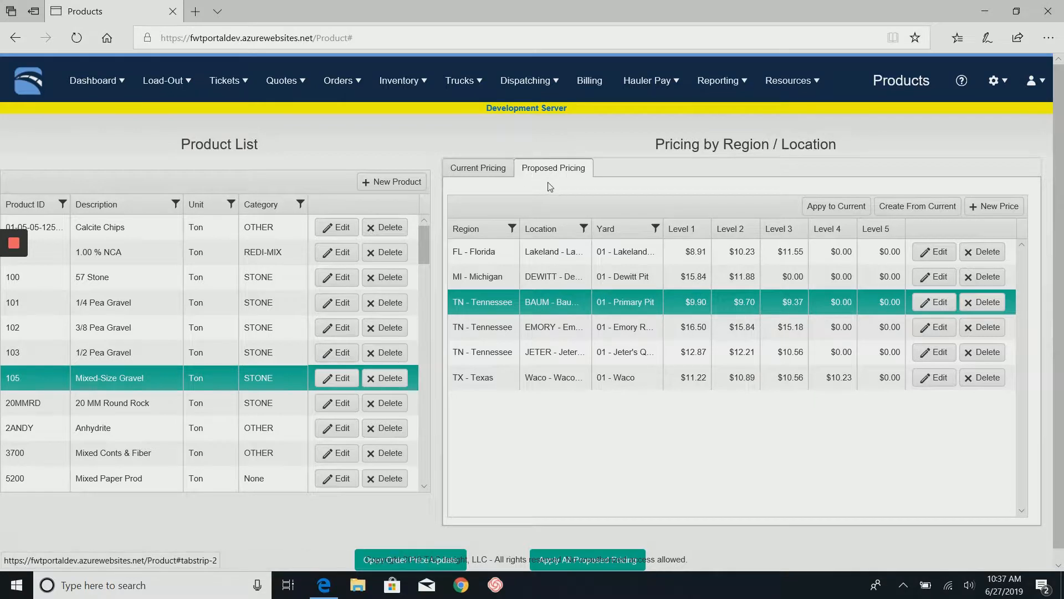
Check the proposed price levels of the Florida Lakeland row against that location's current price levels.
click(486, 170)
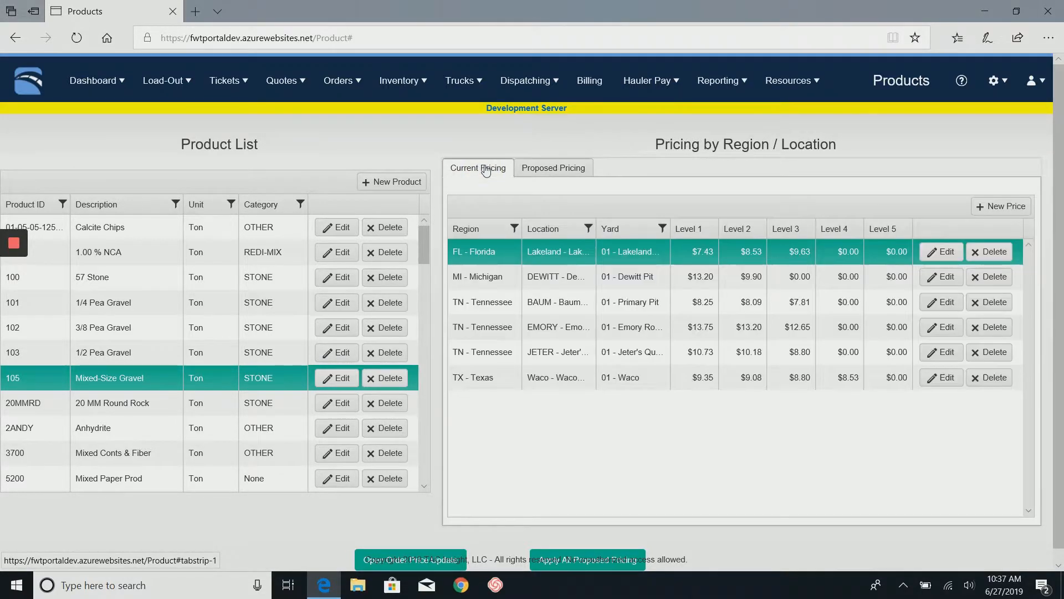
click(534, 173)
click(590, 302)
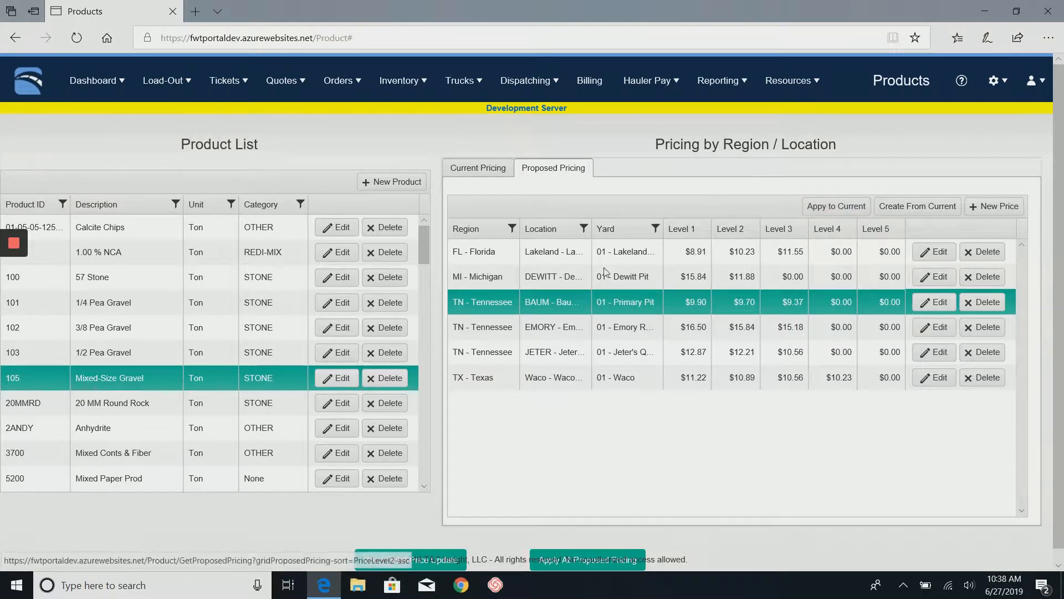
click(693, 253)
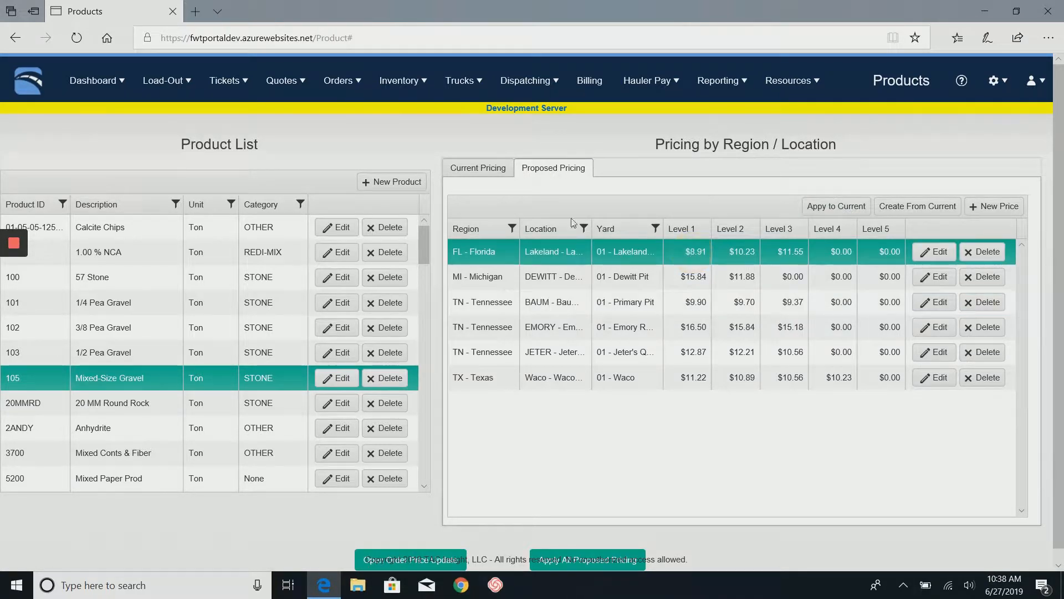
click(470, 168)
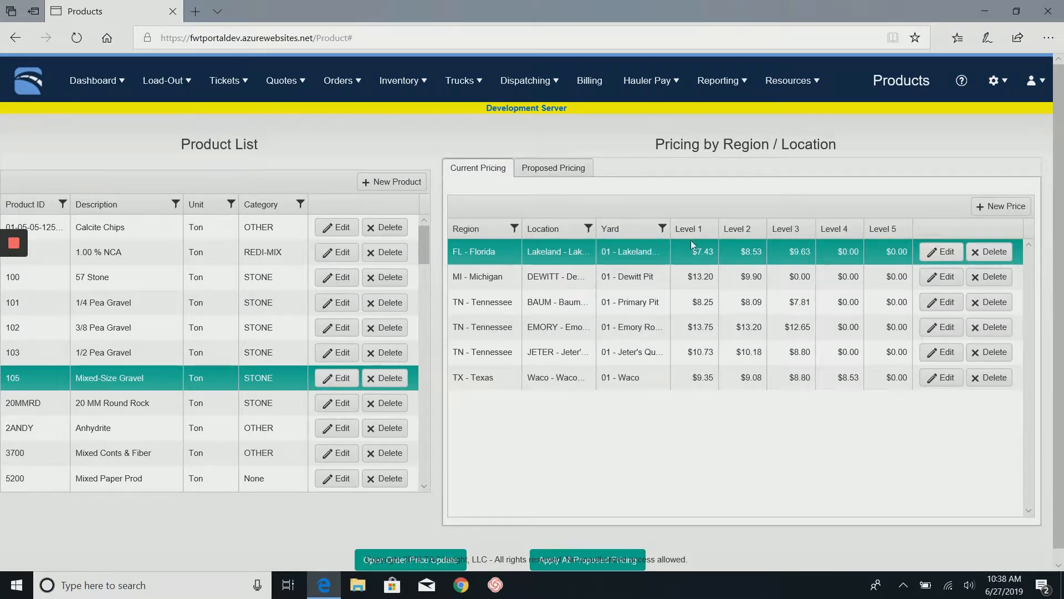
Apply all proposed prices of Mixed-Size Gravel to its current pricing.
click(536, 172)
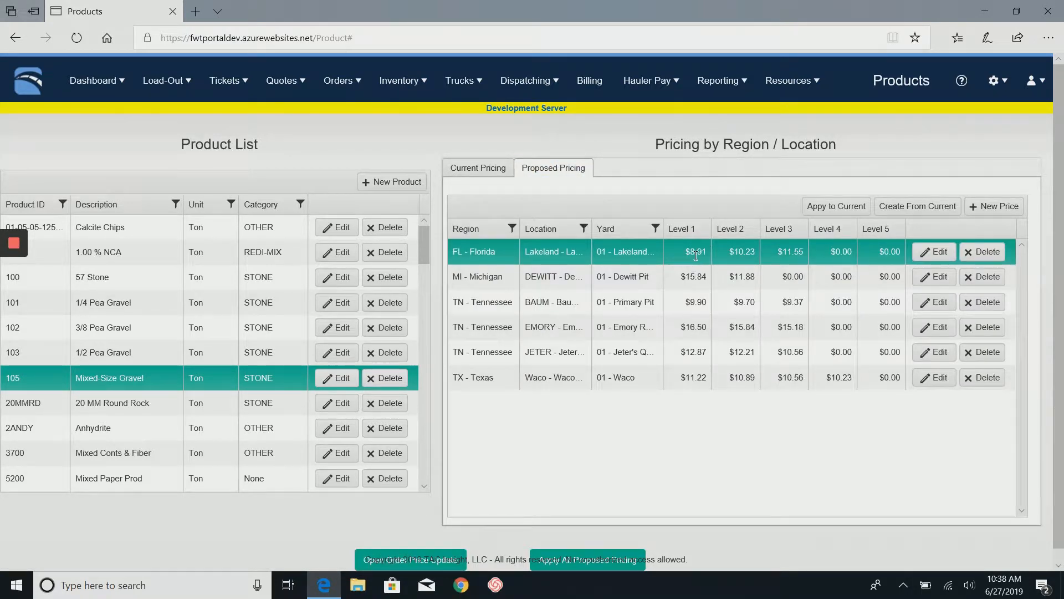
click(835, 214)
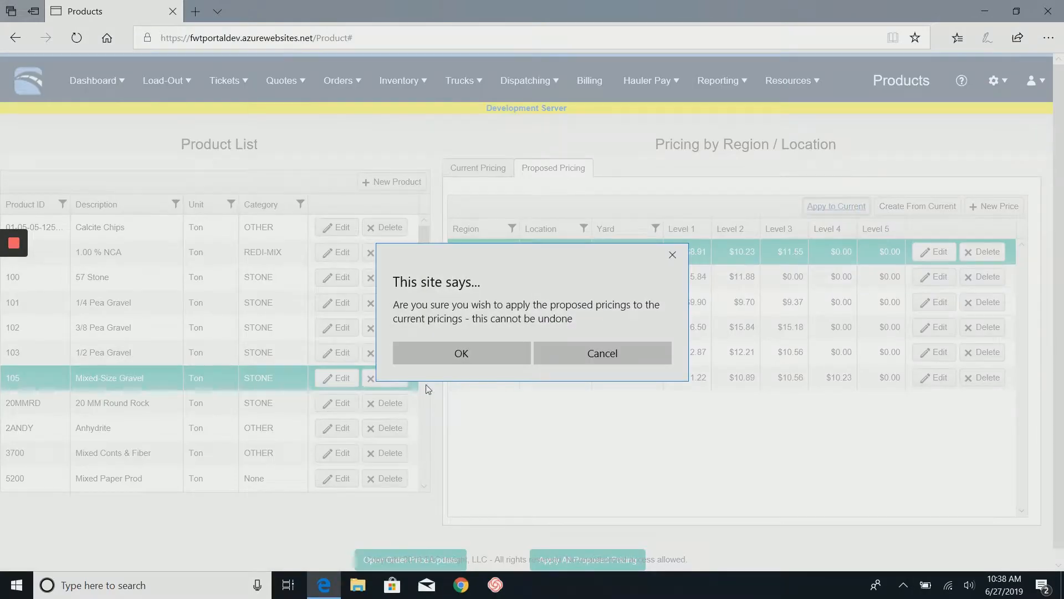
click(465, 355)
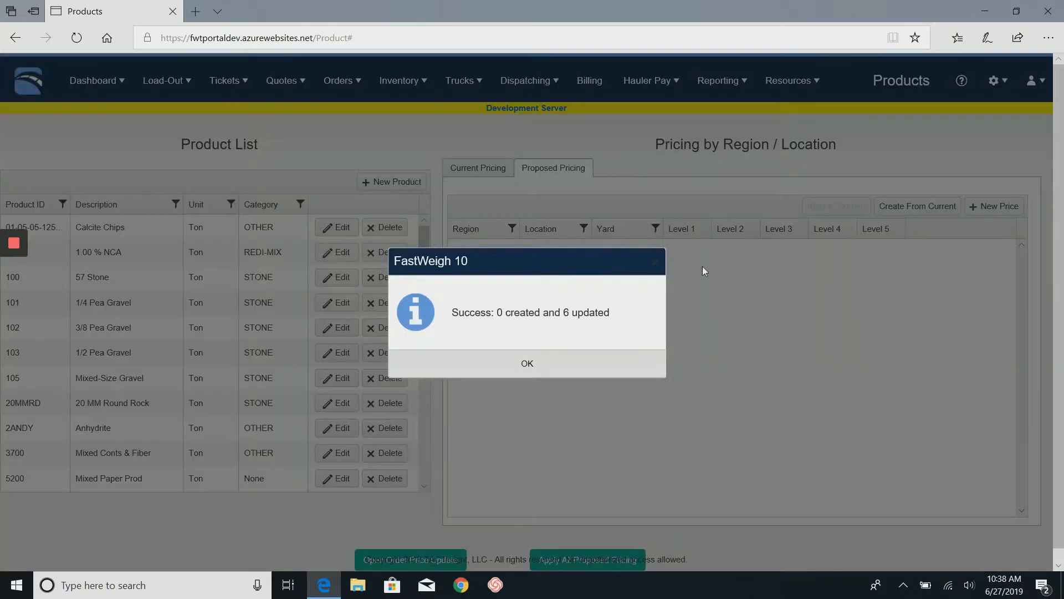
Review the current prices of Mixed-Size Gravel after the price application, and check neighbouring products such as Anhydrite.
click(548, 369)
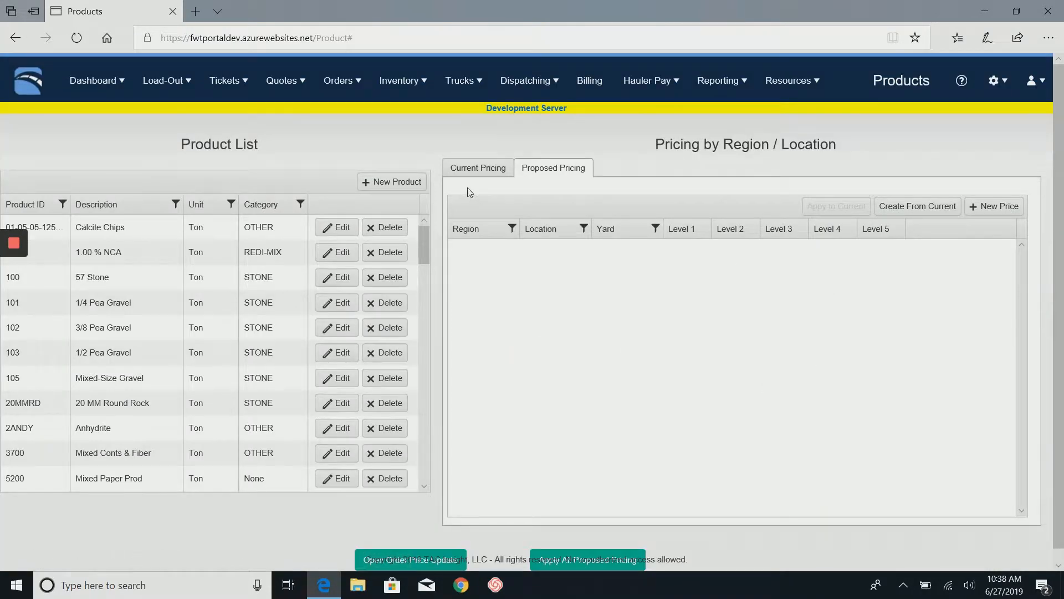
click(476, 173)
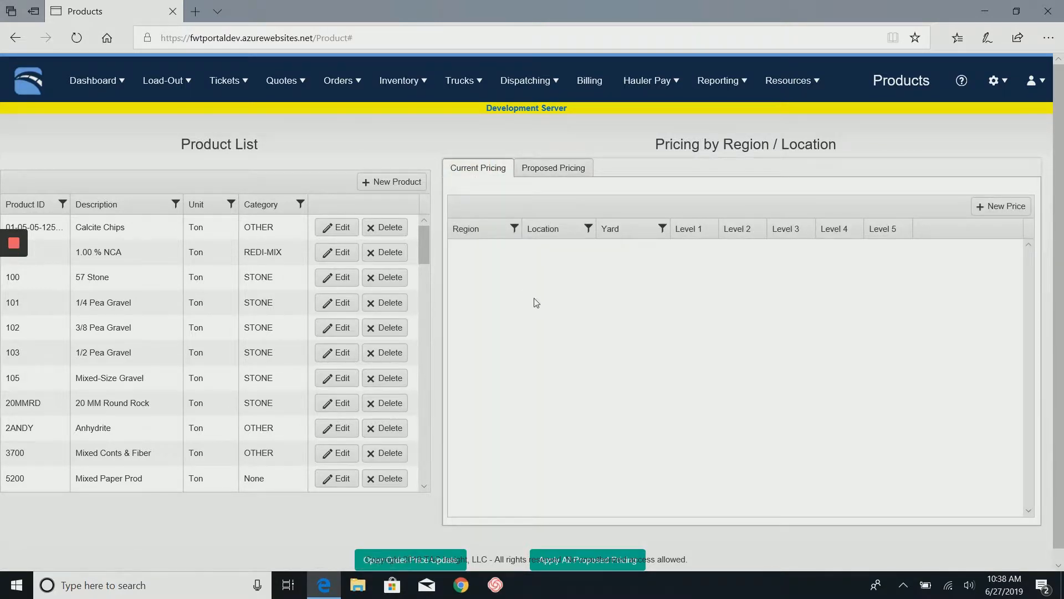
click(77, 379)
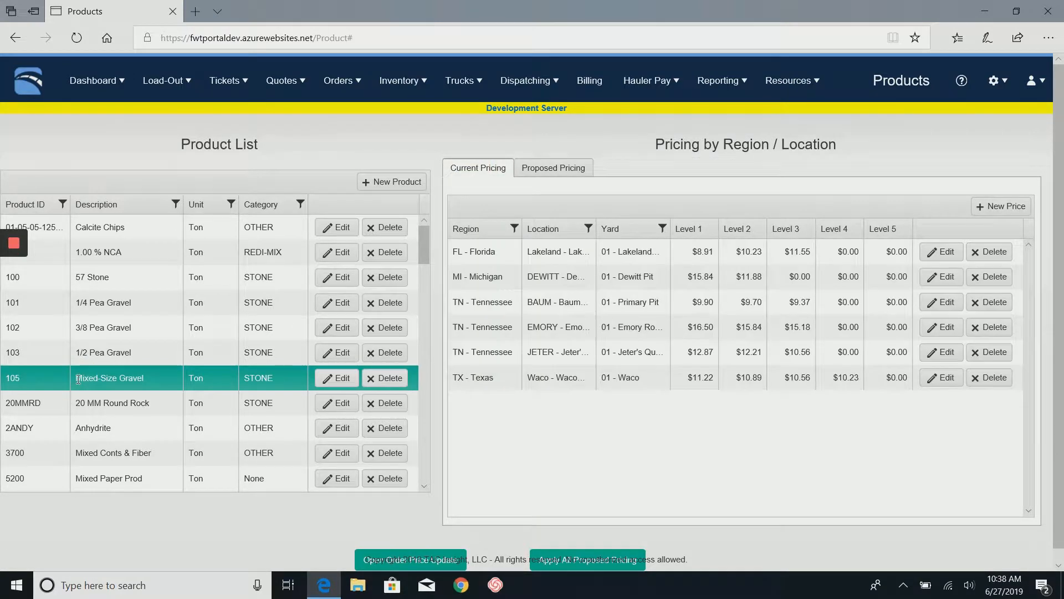
click(712, 251)
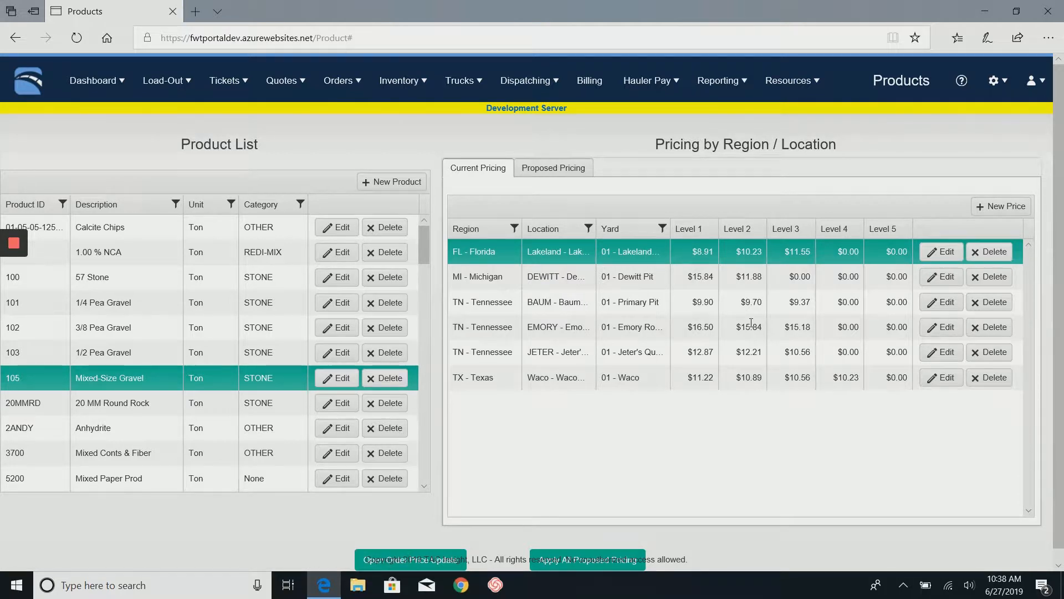
click(103, 355)
click(106, 377)
click(108, 428)
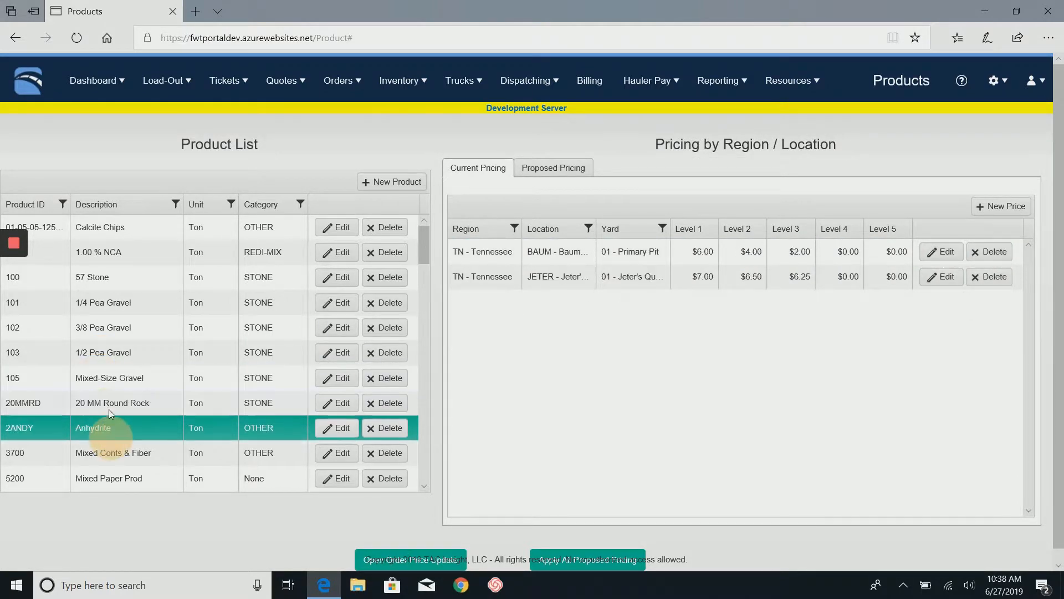
click(109, 409)
click(105, 383)
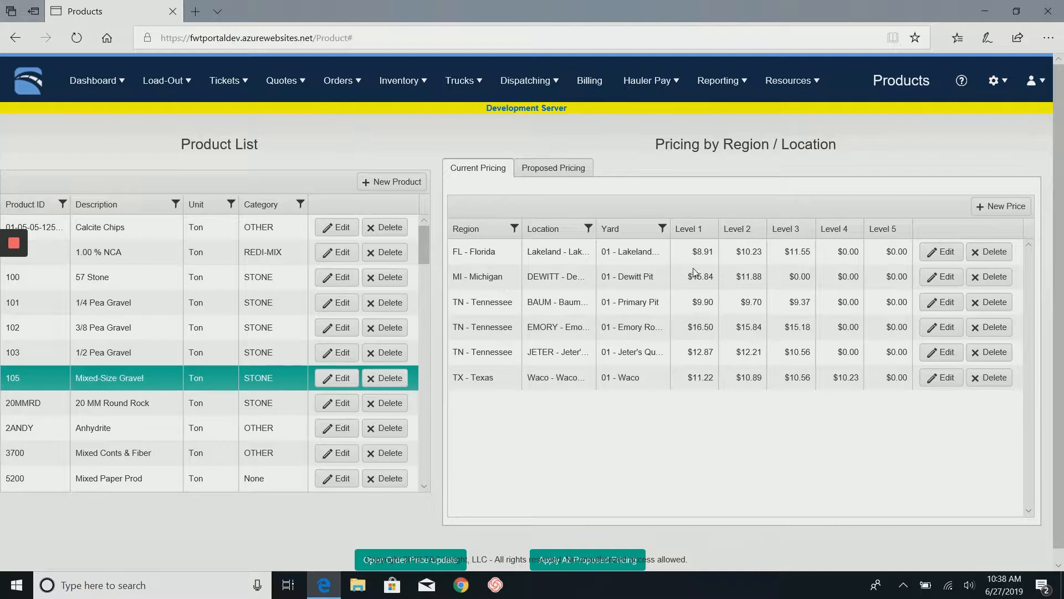
Look through the current regional prices of the listed products, from Calcite Chips through Mixed-Size Gravel to Mixed Conts & Fiber.
scroll(768, 220, down, 1)
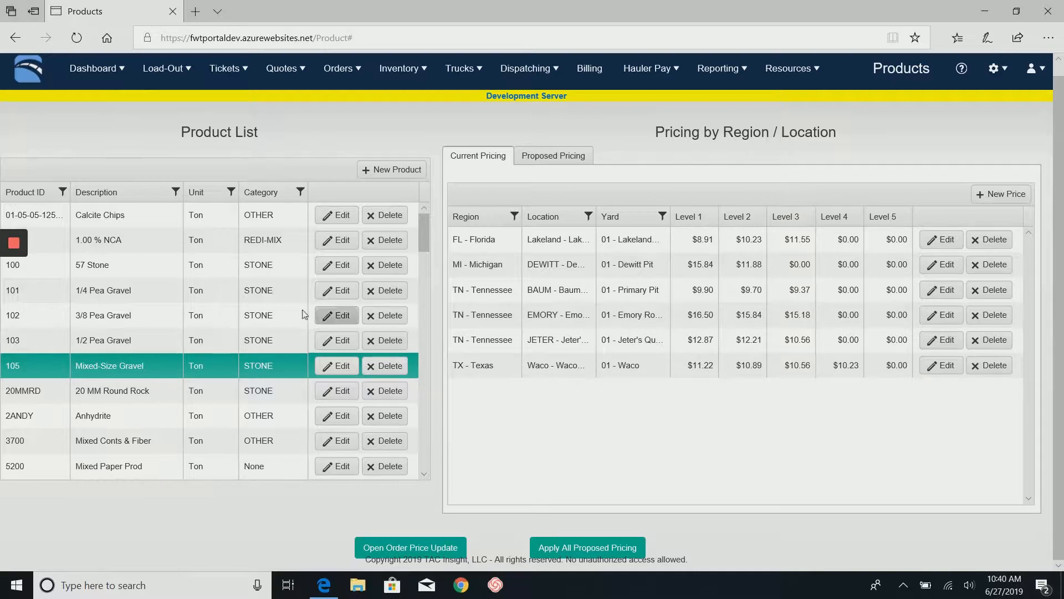
click(203, 218)
click(210, 241)
click(210, 290)
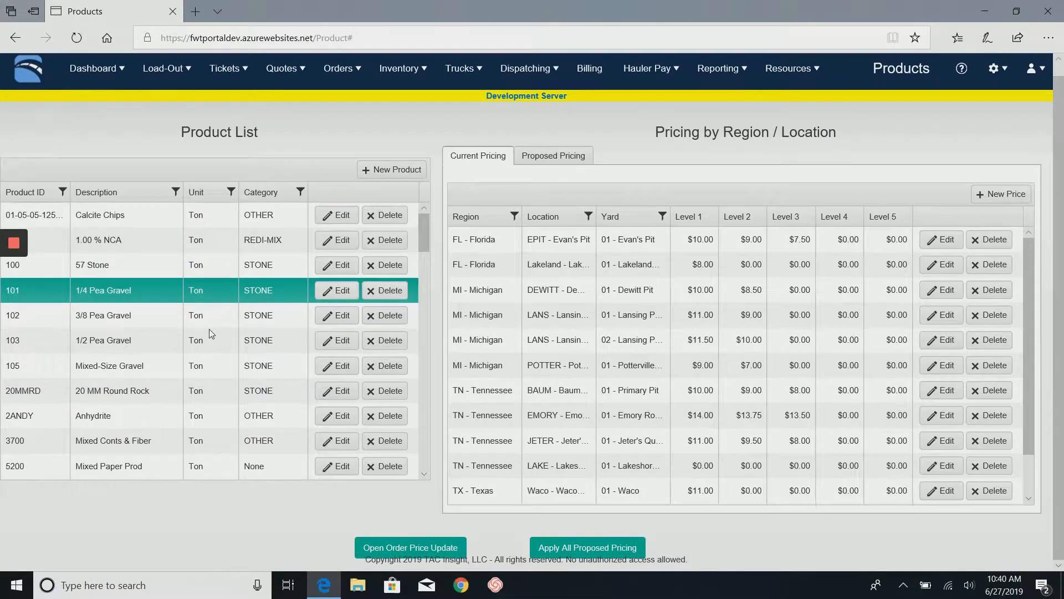
click(212, 321)
click(195, 348)
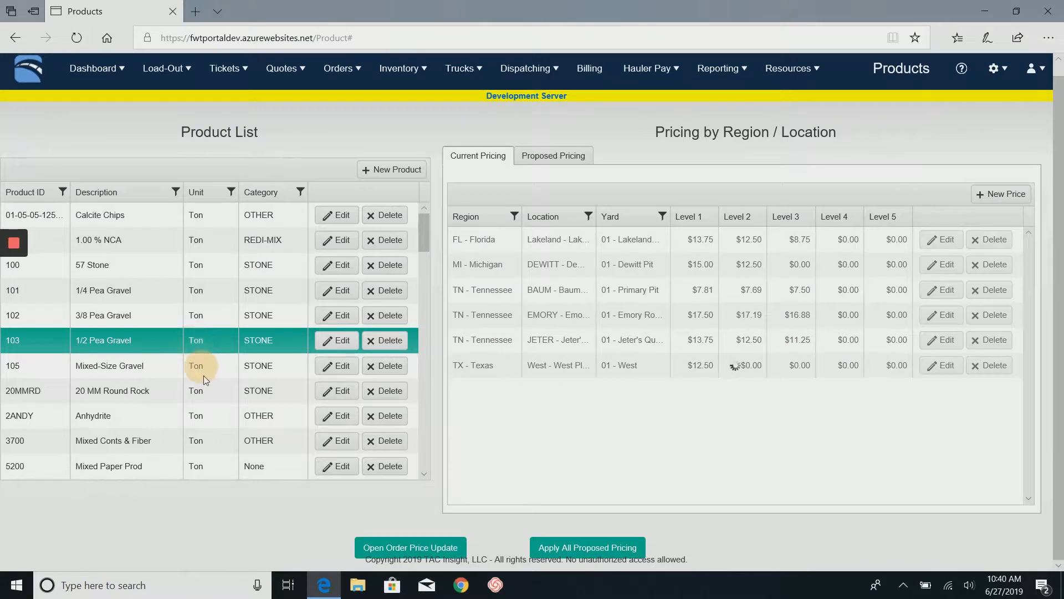
click(204, 371)
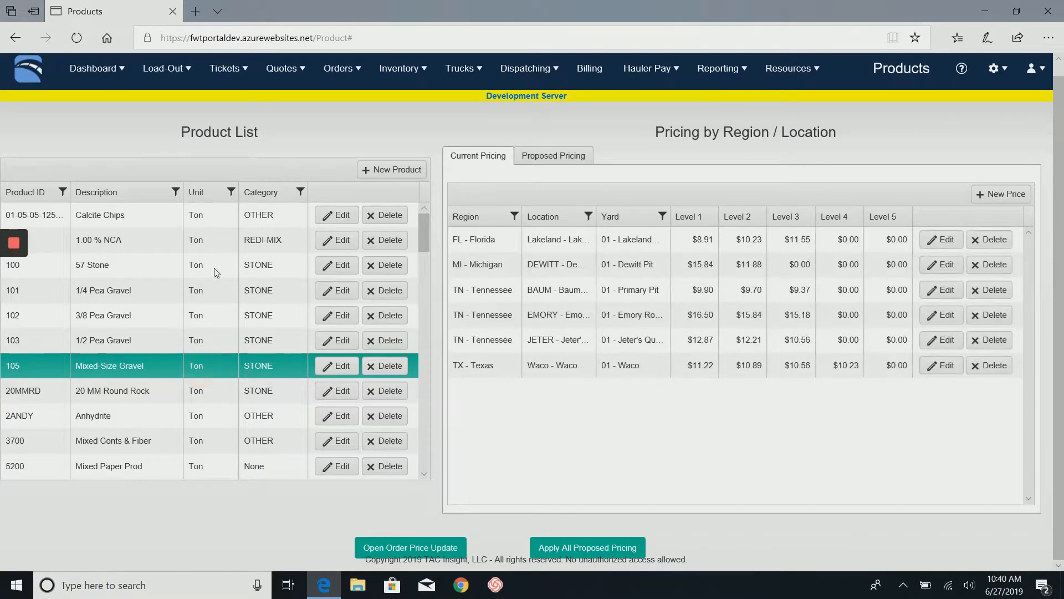
click(121, 440)
click(123, 366)
Create proposed prices for Anhydrite from its current Tennessee prices with a 20 percent increase.
click(92, 415)
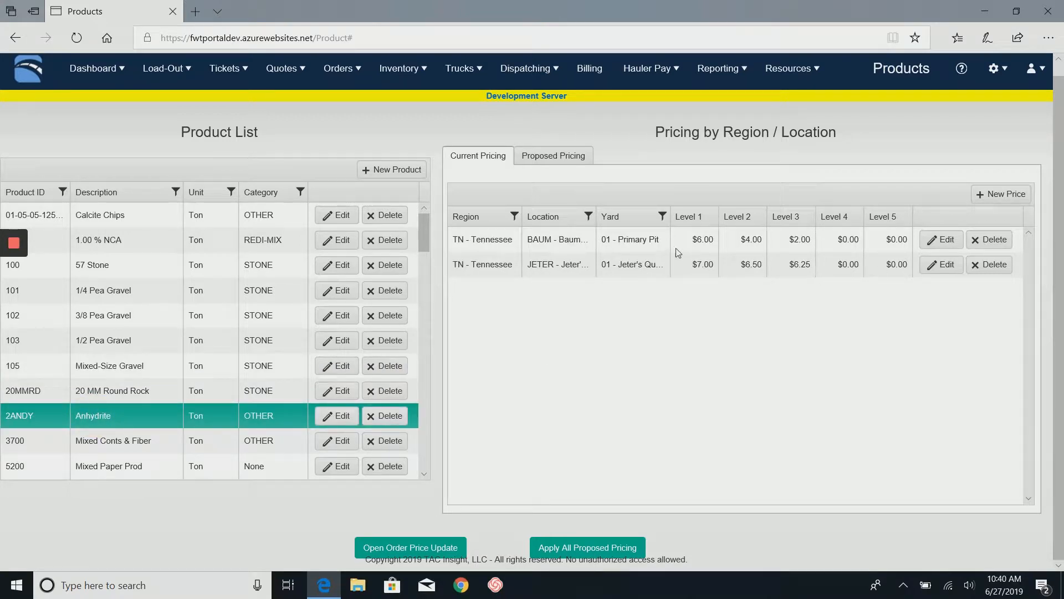
click(697, 239)
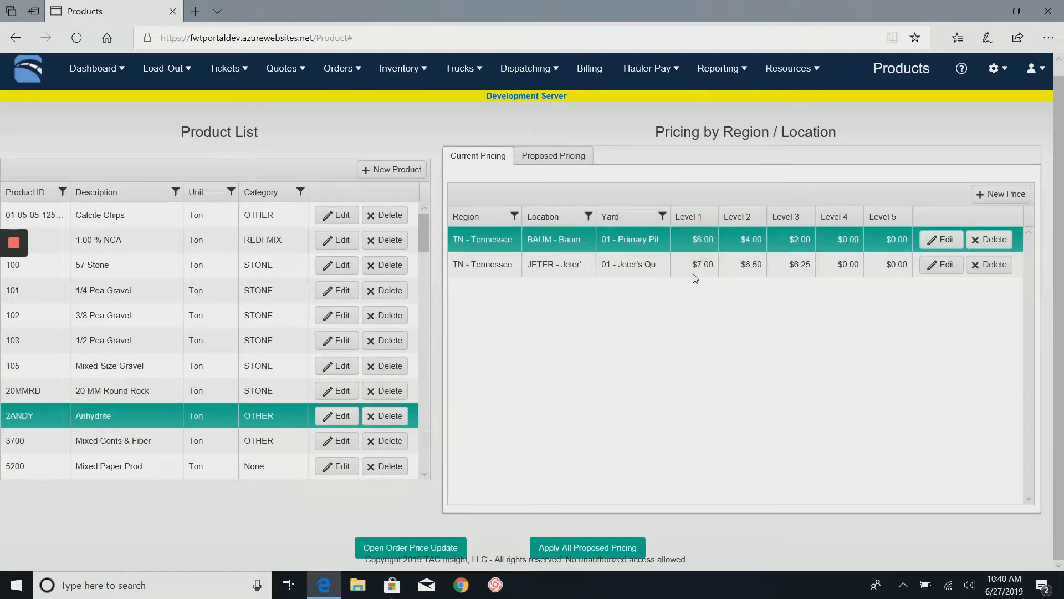
click(692, 272)
click(693, 239)
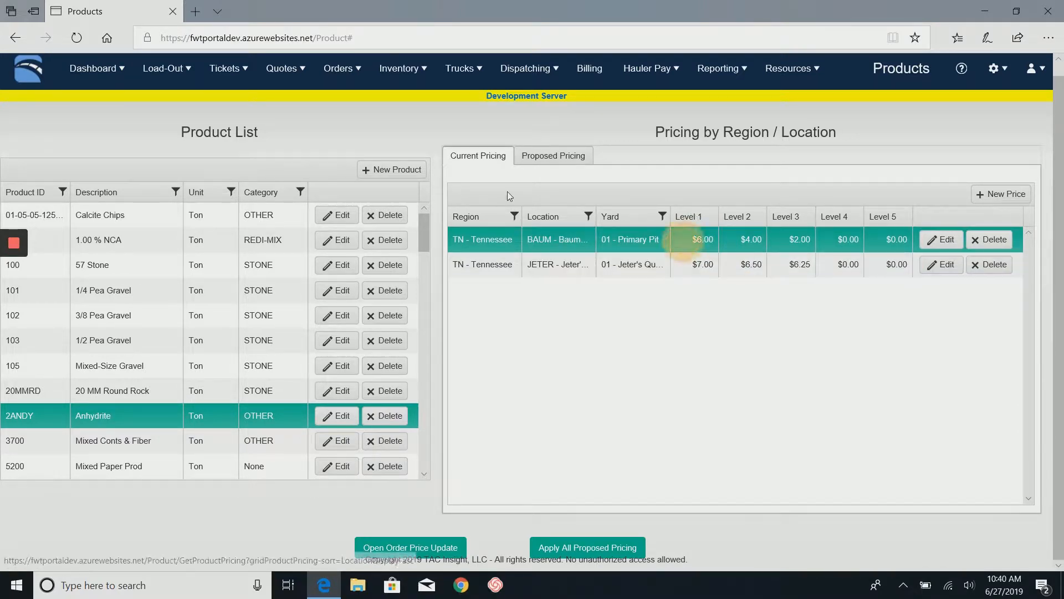
click(574, 156)
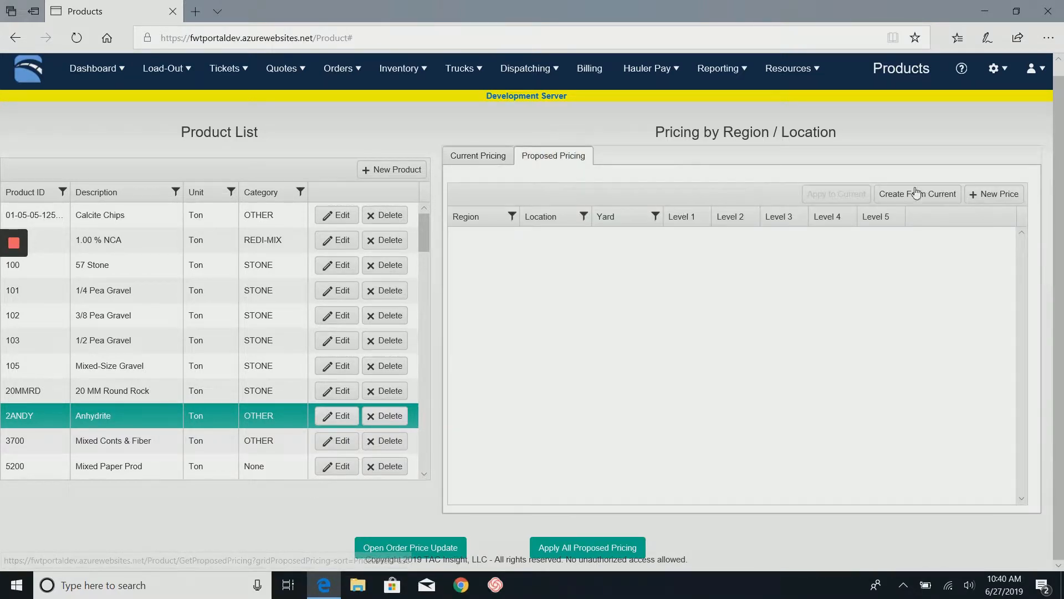
click(948, 195)
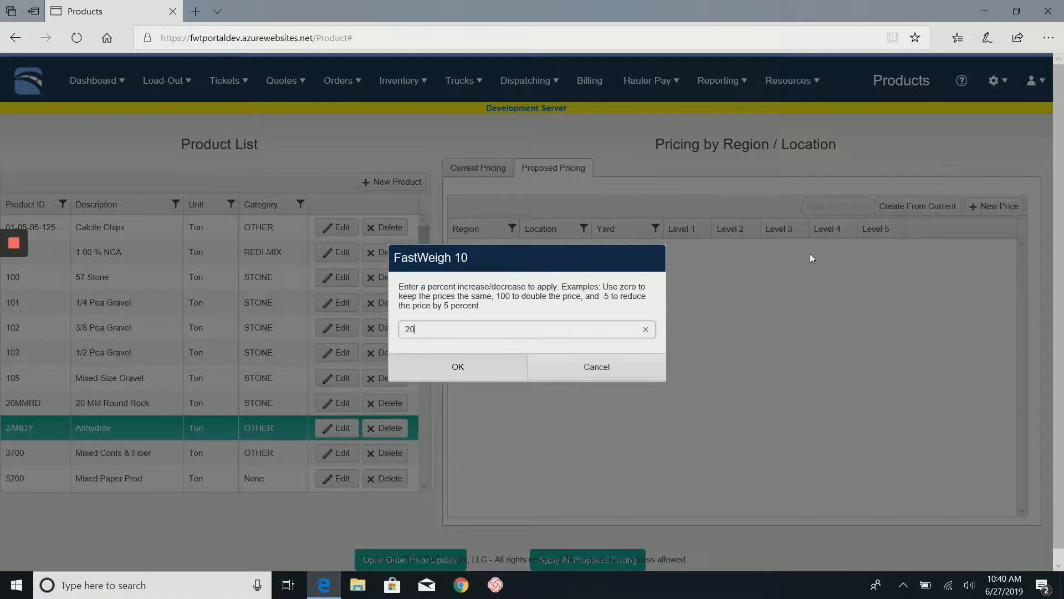
click(468, 368)
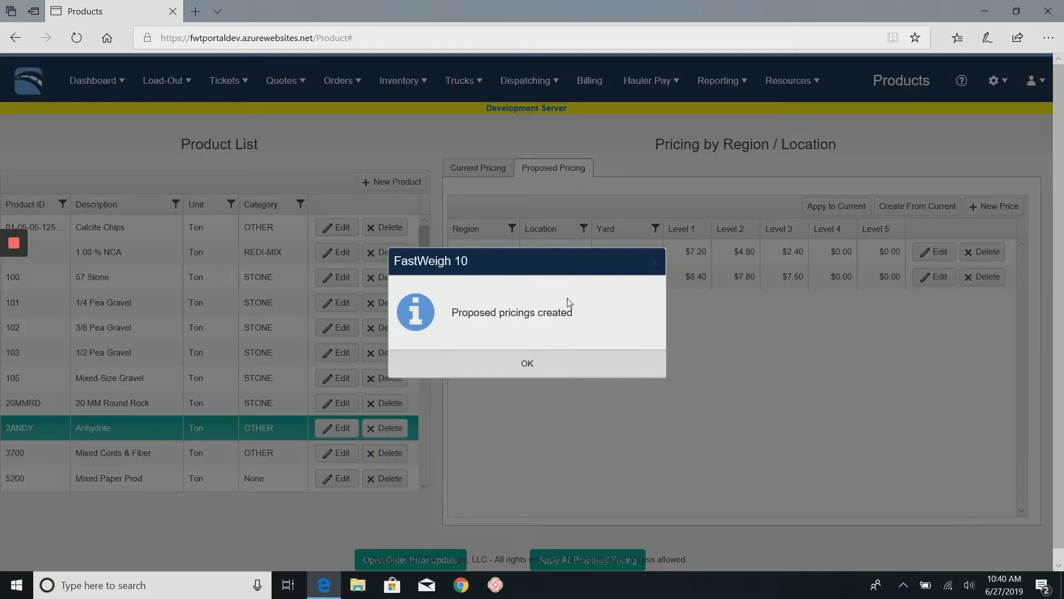
click(542, 367)
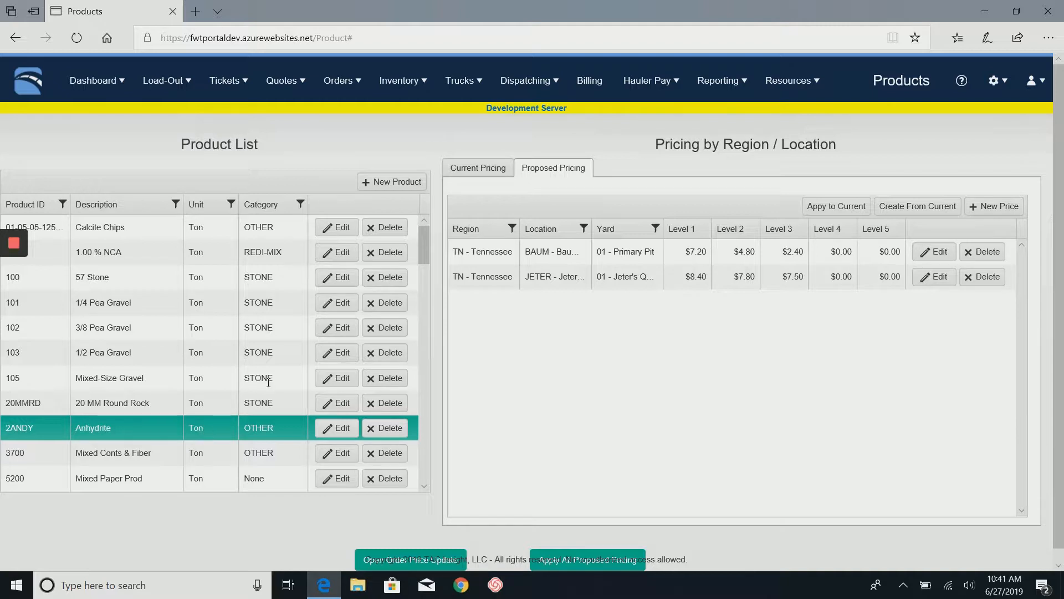
Apply all proposed pricing across all products to current pricing and check Anhydrite's current prices.
scroll(268, 382, down, 2)
scroll(269, 481, up, 1)
scroll(725, 536, down, 1)
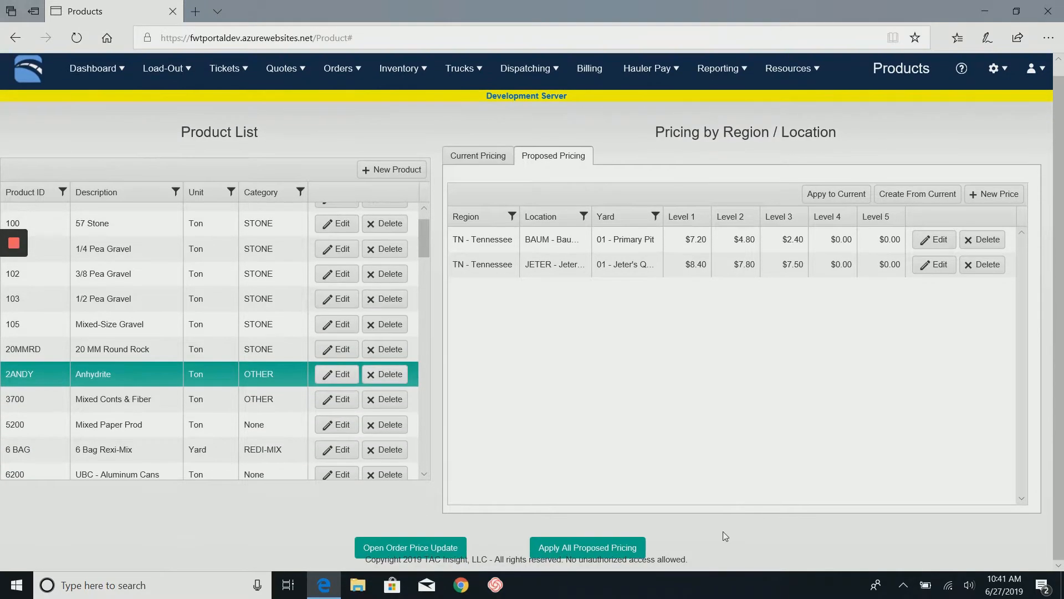
click(580, 549)
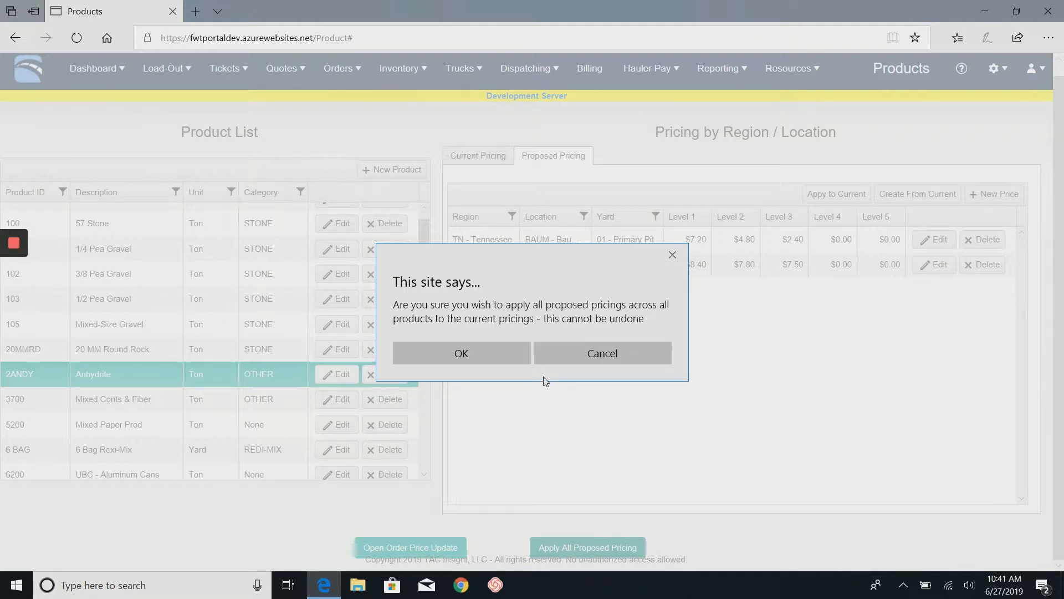
click(476, 352)
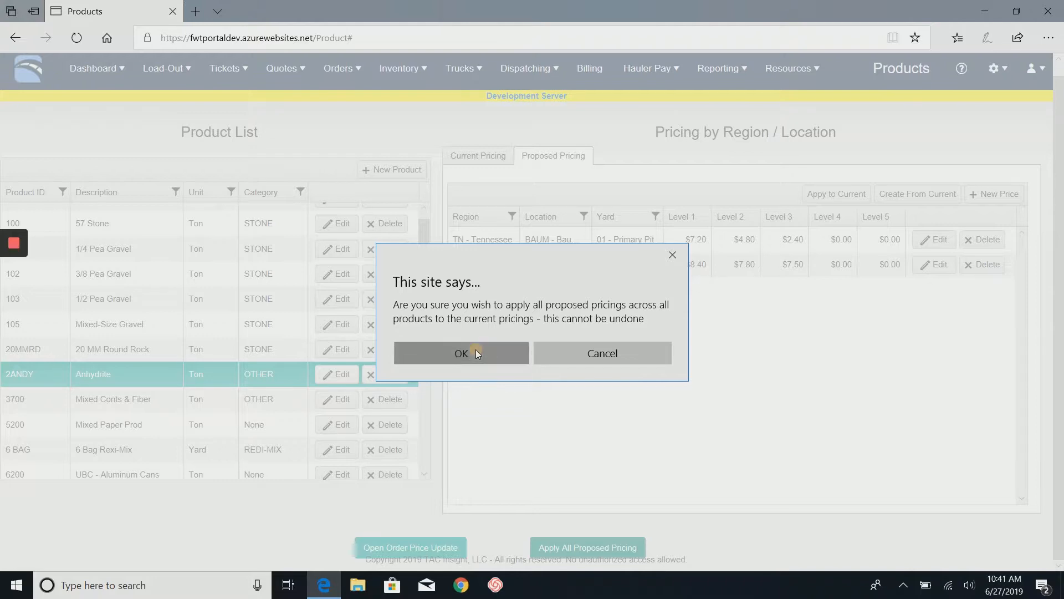
click(527, 366)
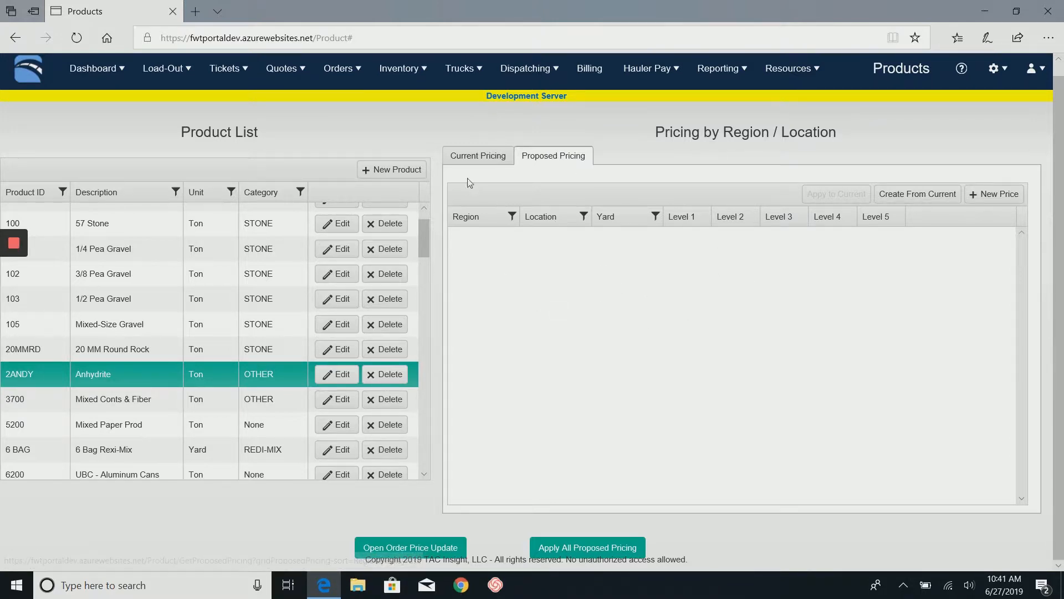
click(474, 159)
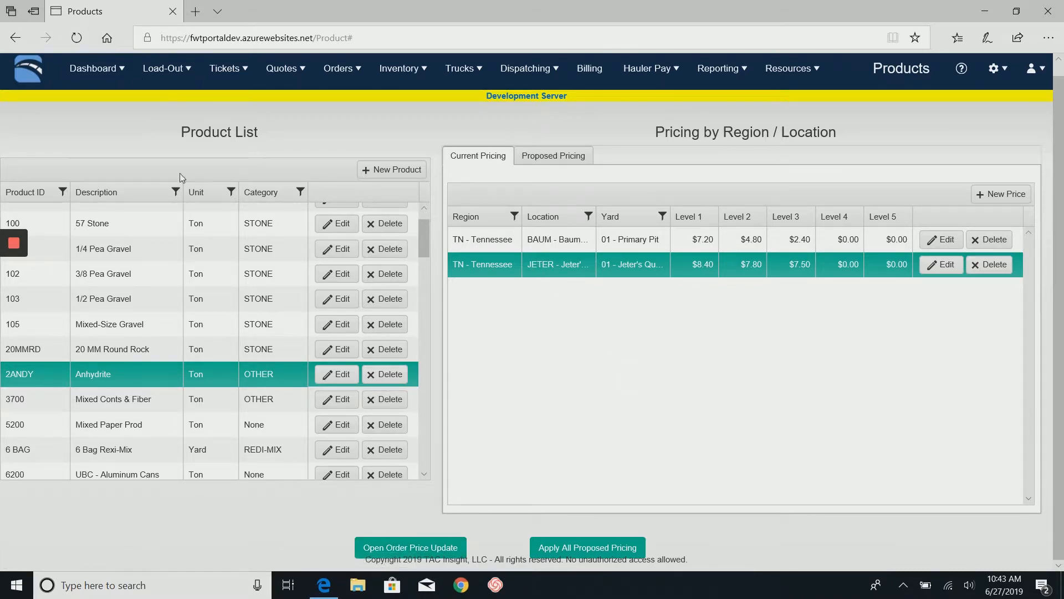
Open Central Texas Paving's order HAM 123 for editing from the list of active orders.
mouse_move(339, 83)
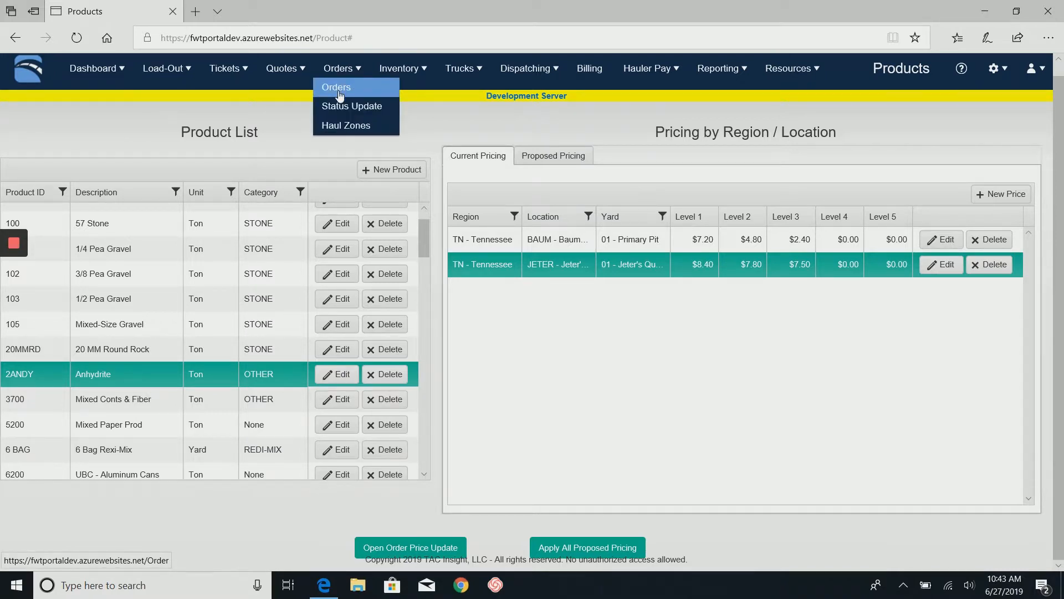
click(340, 92)
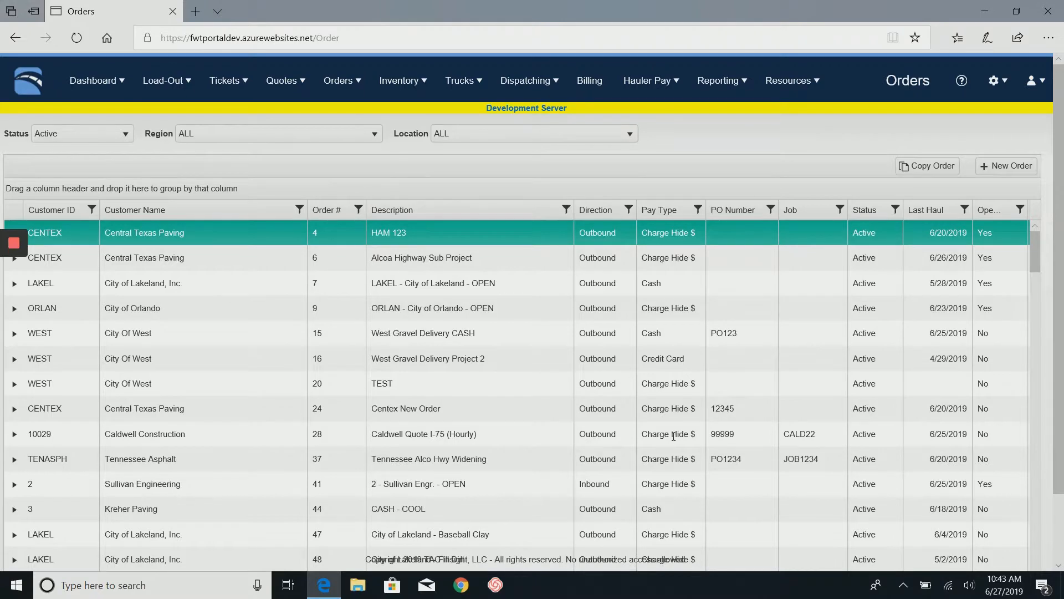
scroll(746, 427, down, 2)
scroll(792, 559, down, 3)
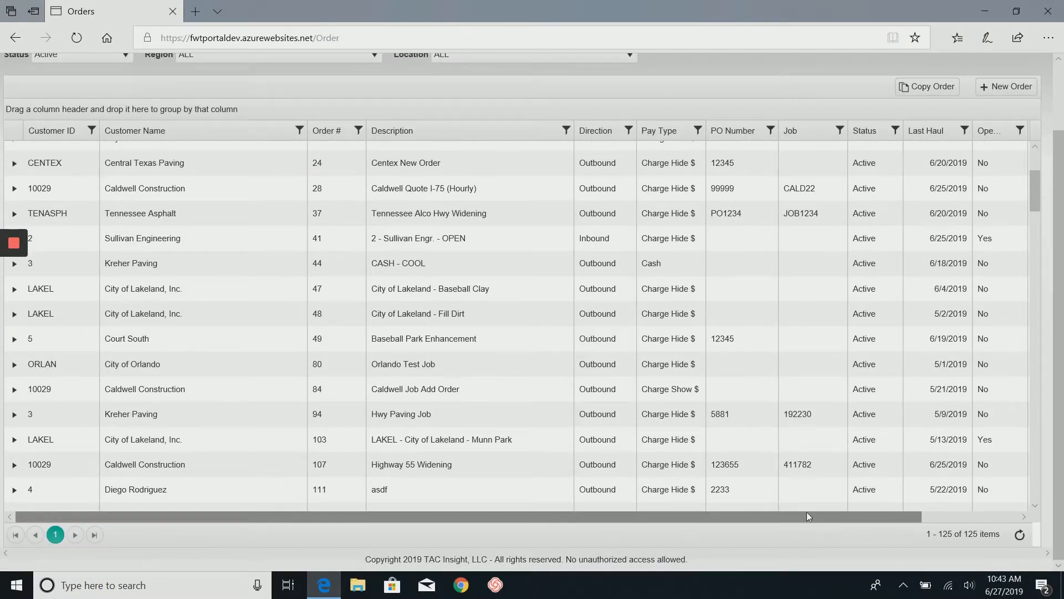
drag(807, 516, 903, 516)
scroll(914, 233, up, 3)
click(950, 163)
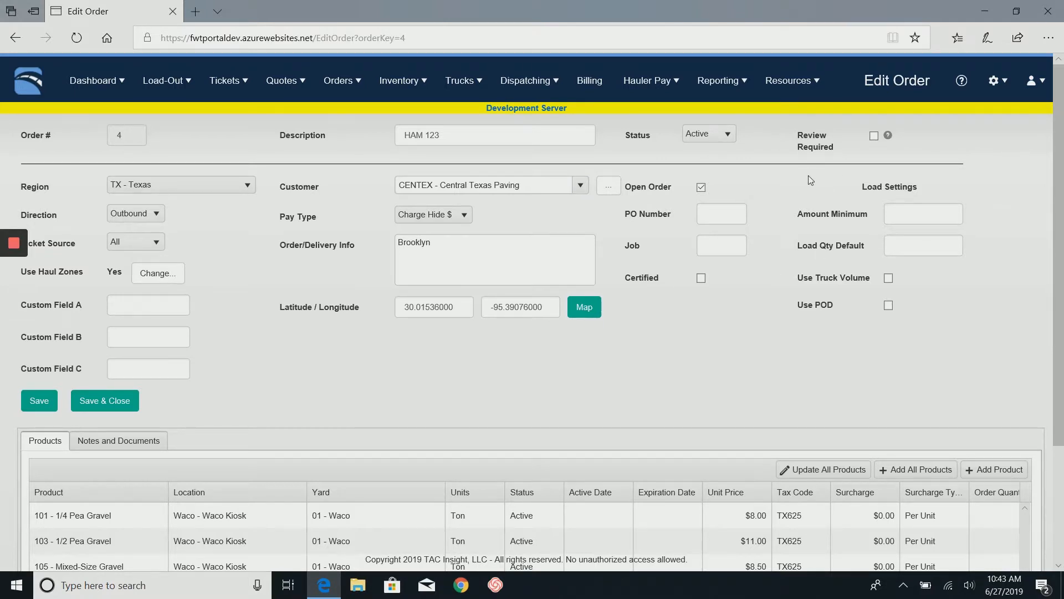
Examine the order's Open Order setting and the unit prices of its products.
click(700, 187)
mouse_move(787, 80)
scroll(680, 394, down, 3)
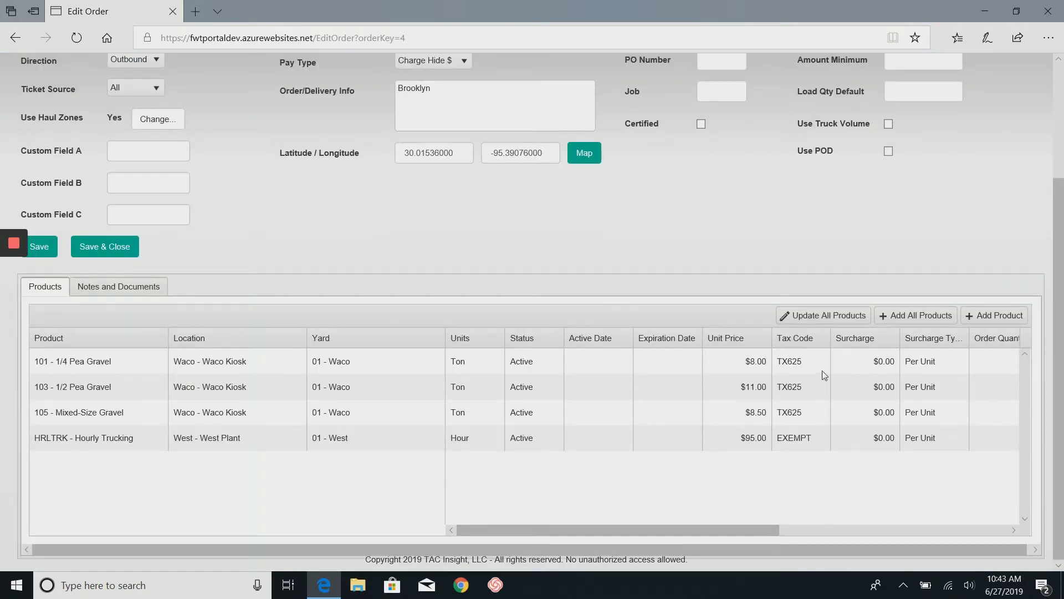
scroll(735, 262, up, 3)
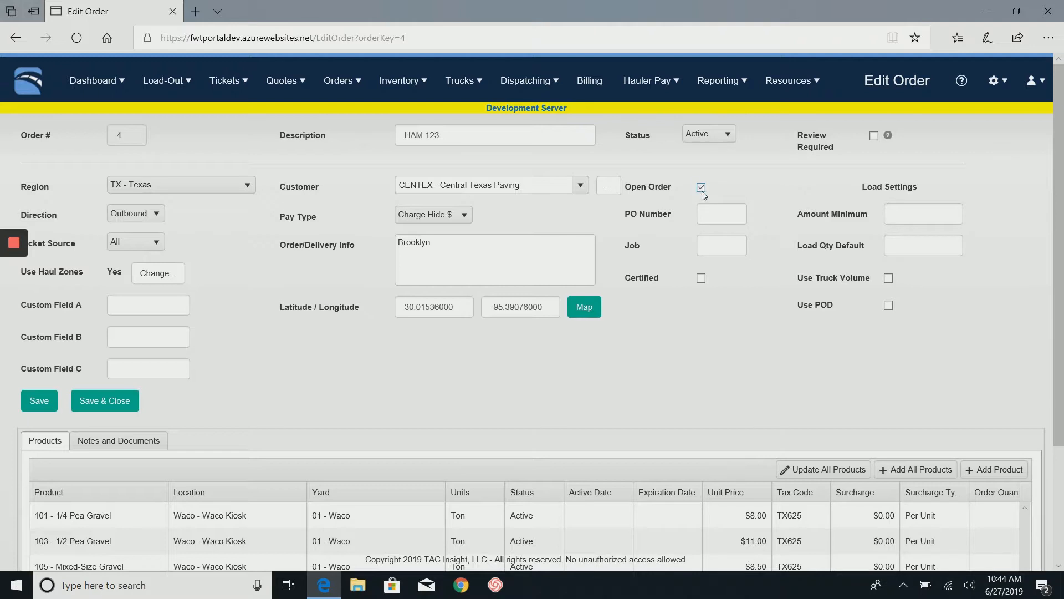
Set up an open order price update from the Products page for region TN - Tennessee and location BAUM - Baum Quarry.
click(789, 122)
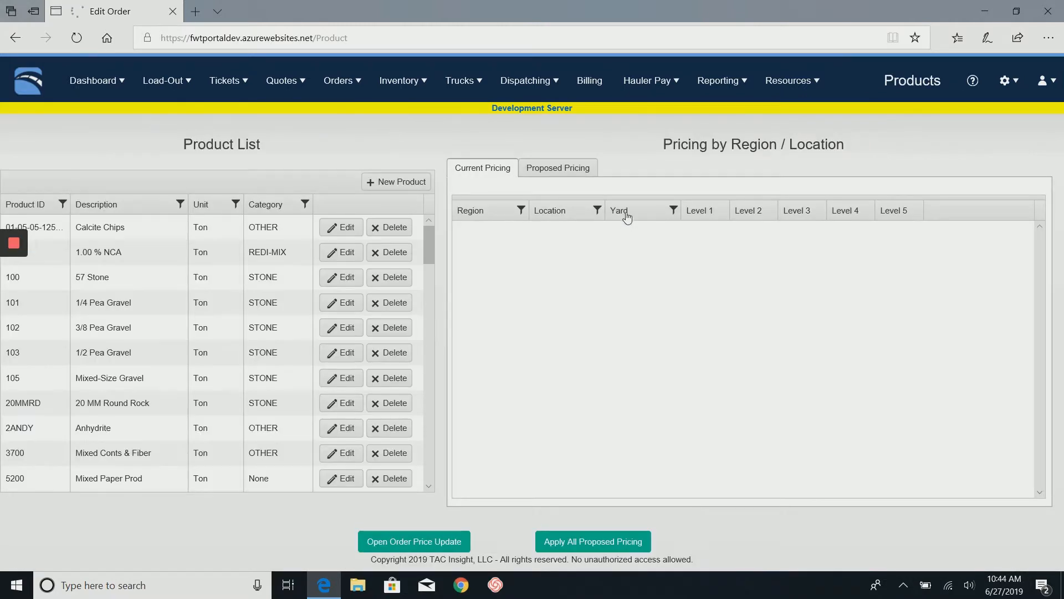
scroll(135, 431, down, 5)
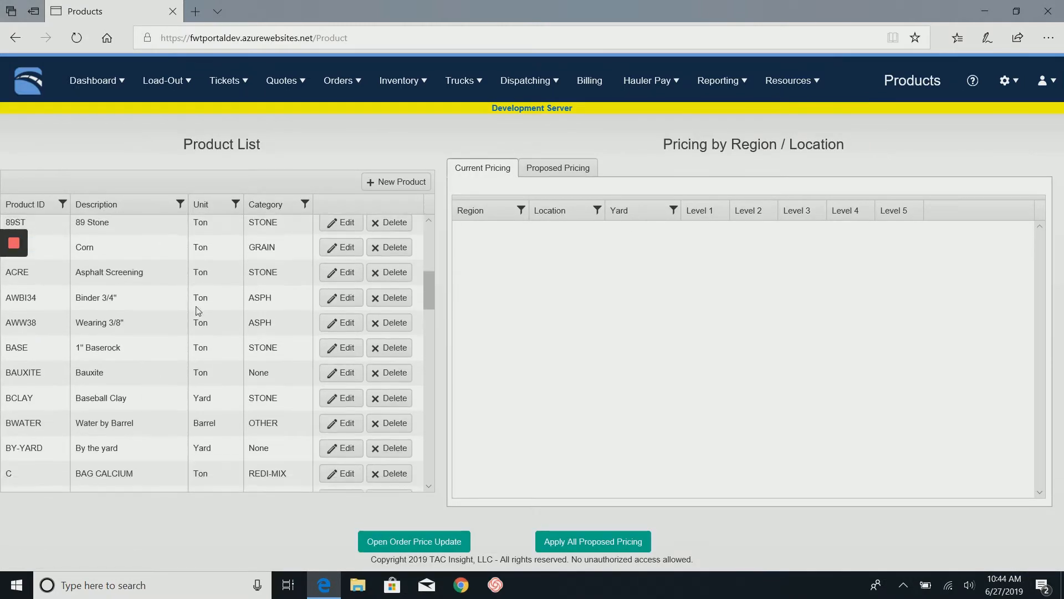
scroll(141, 327, up, 8)
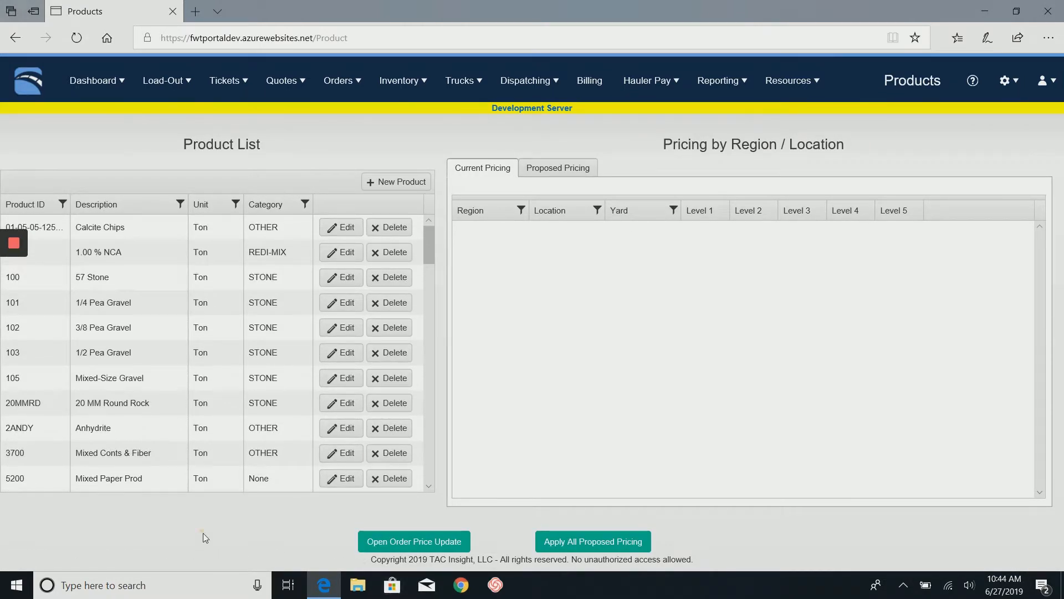
click(403, 544)
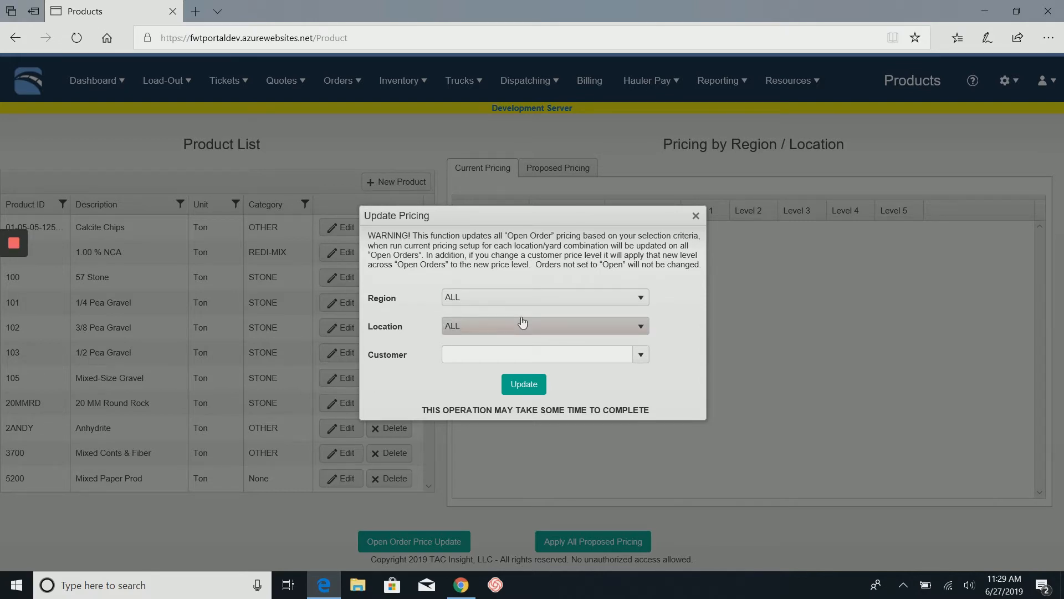
click(487, 299)
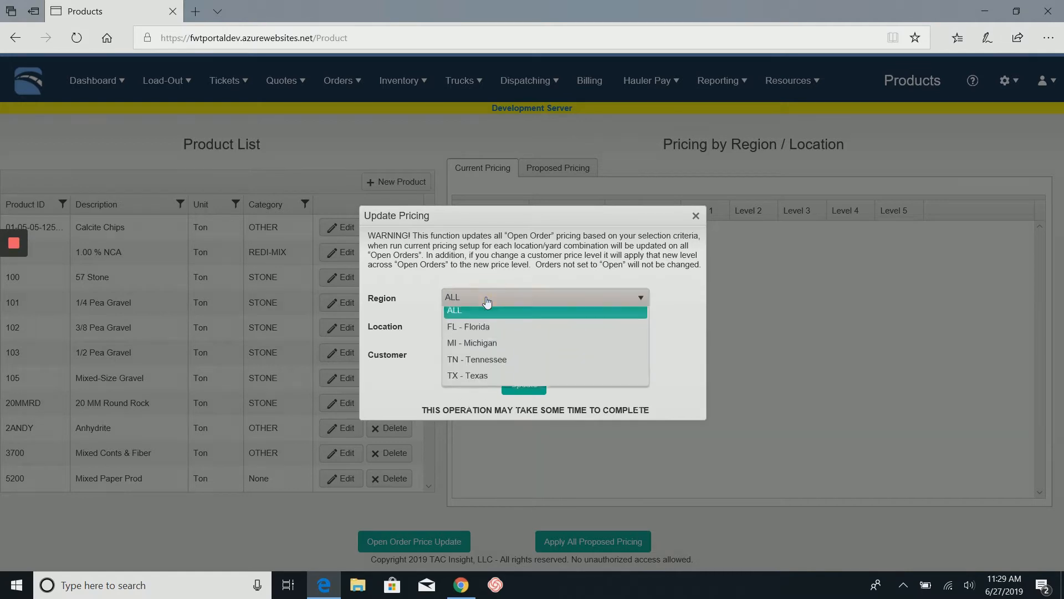
click(479, 361)
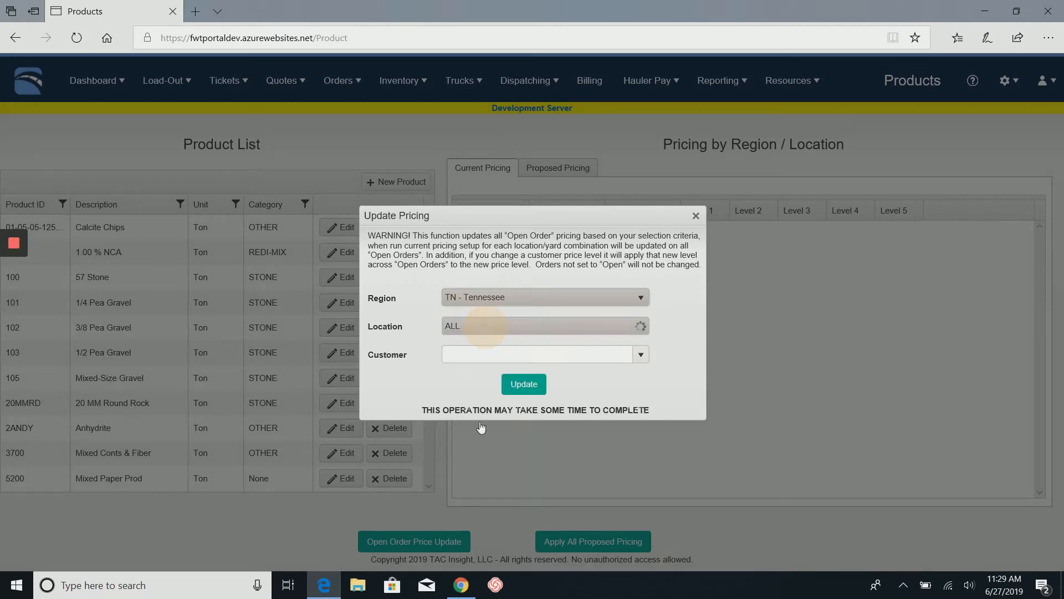
click(472, 384)
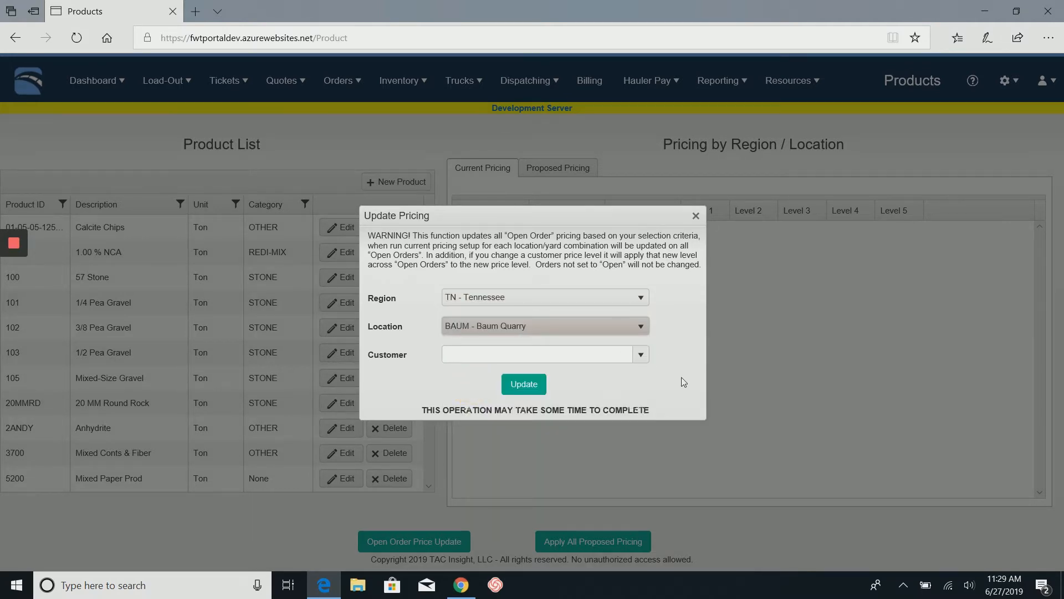
Choose Sullivan Engineering as the customer for the open order price update.
click(640, 355)
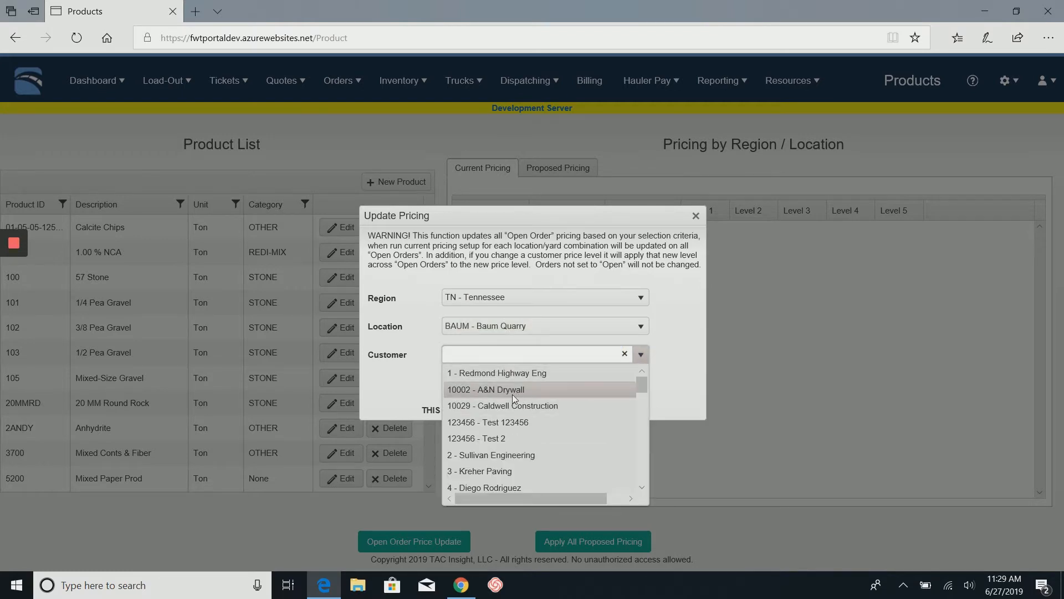
click(491, 455)
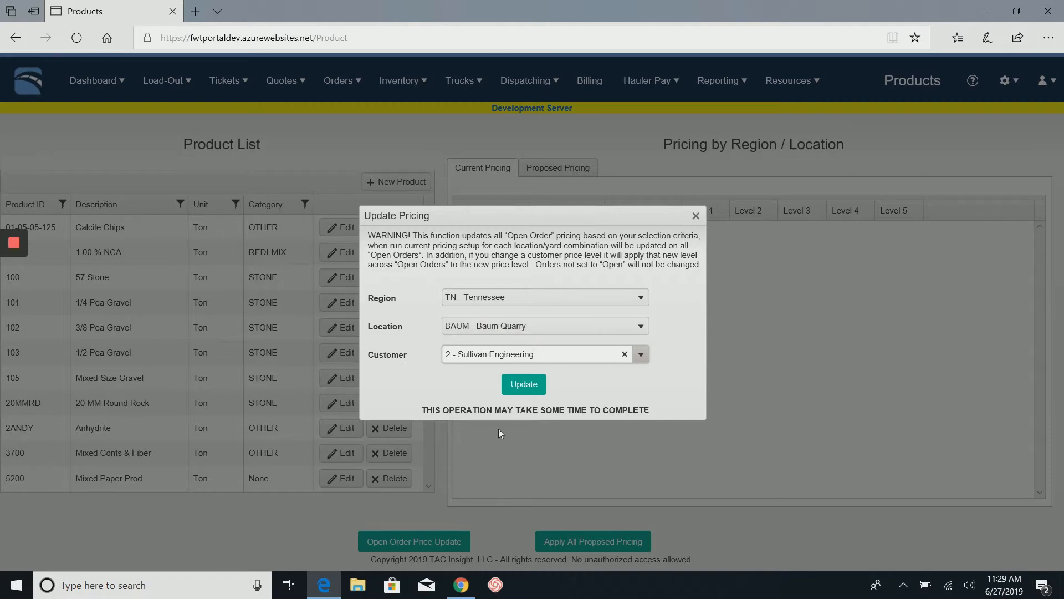
Run the open order price update for all regions and all locations, with no specific customer, and dismiss the completion message.
click(640, 333)
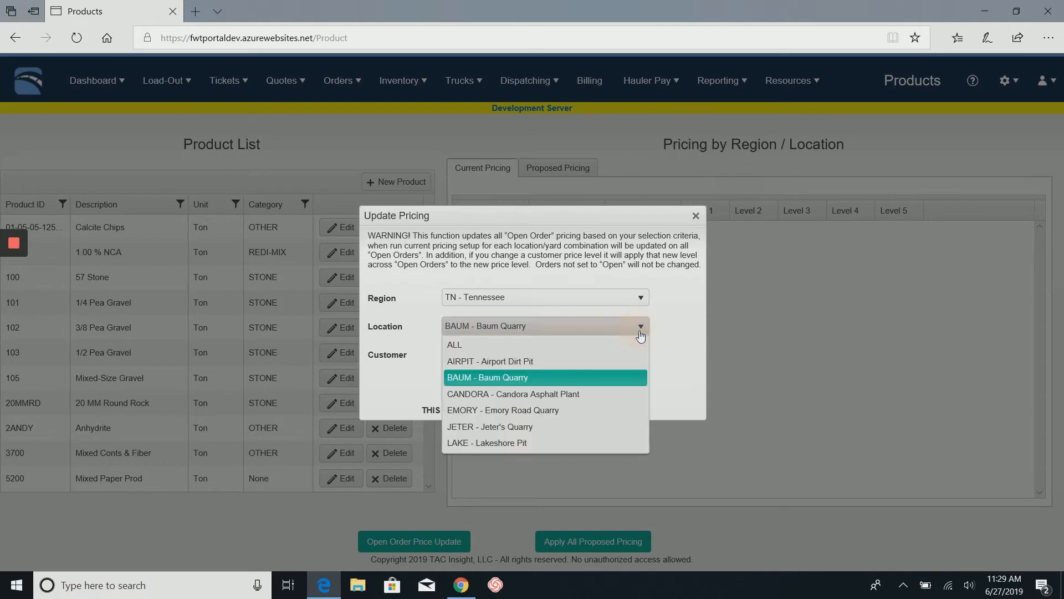
click(499, 344)
click(624, 298)
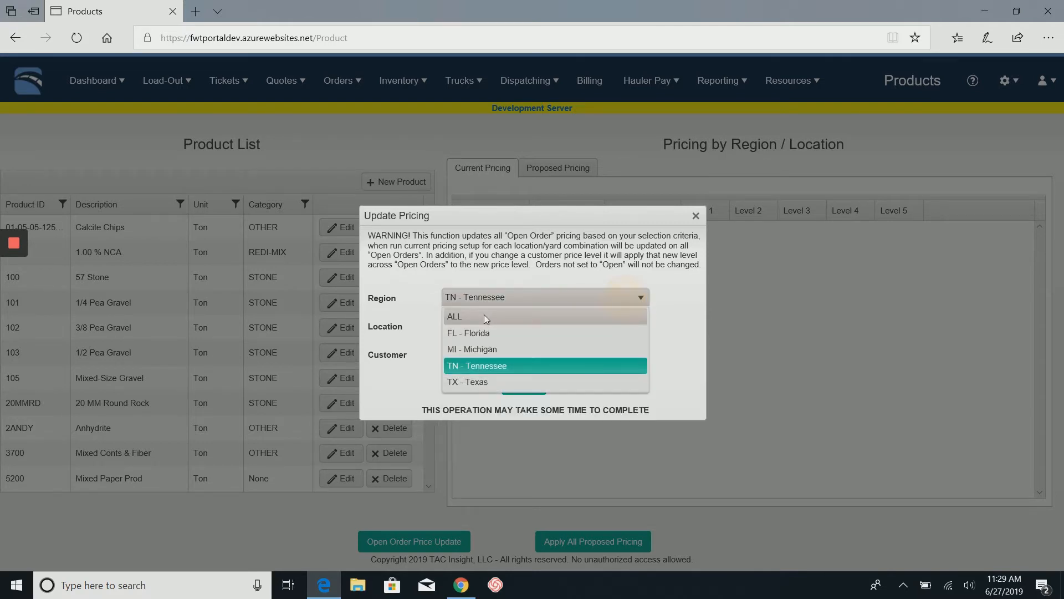
click(484, 316)
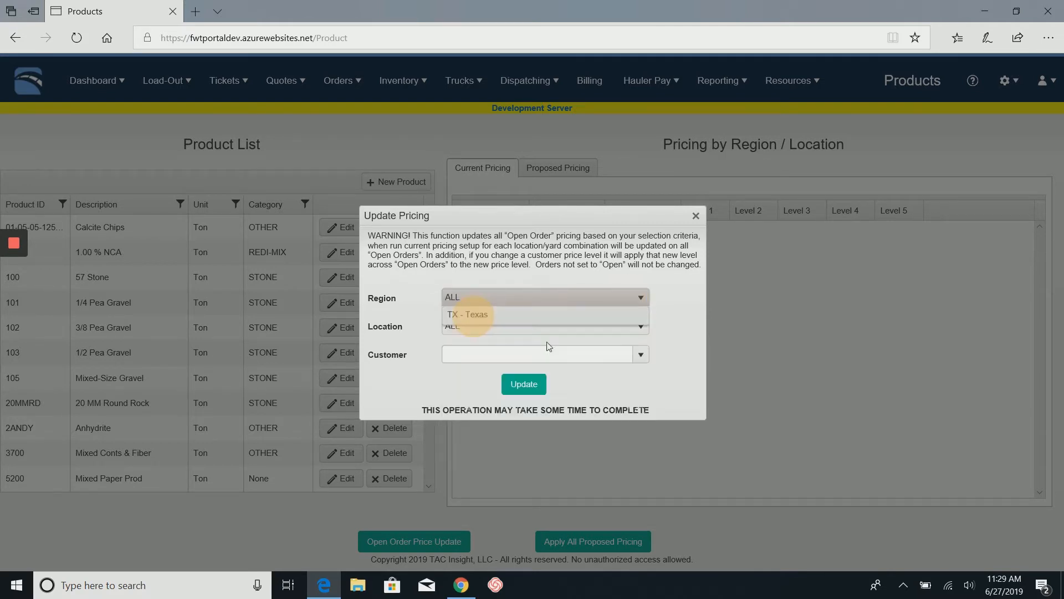
click(692, 390)
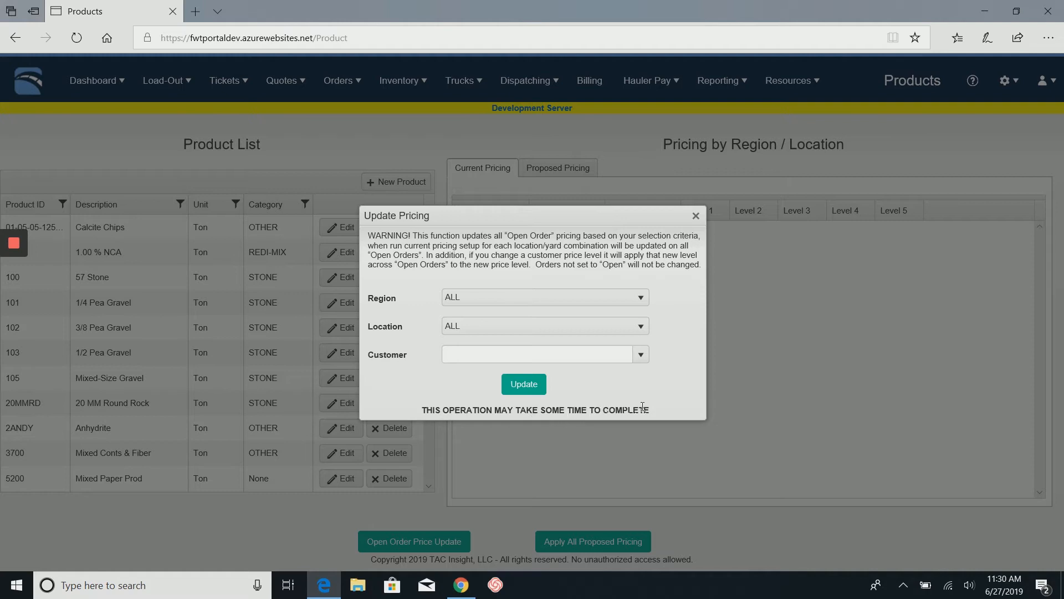
click(521, 386)
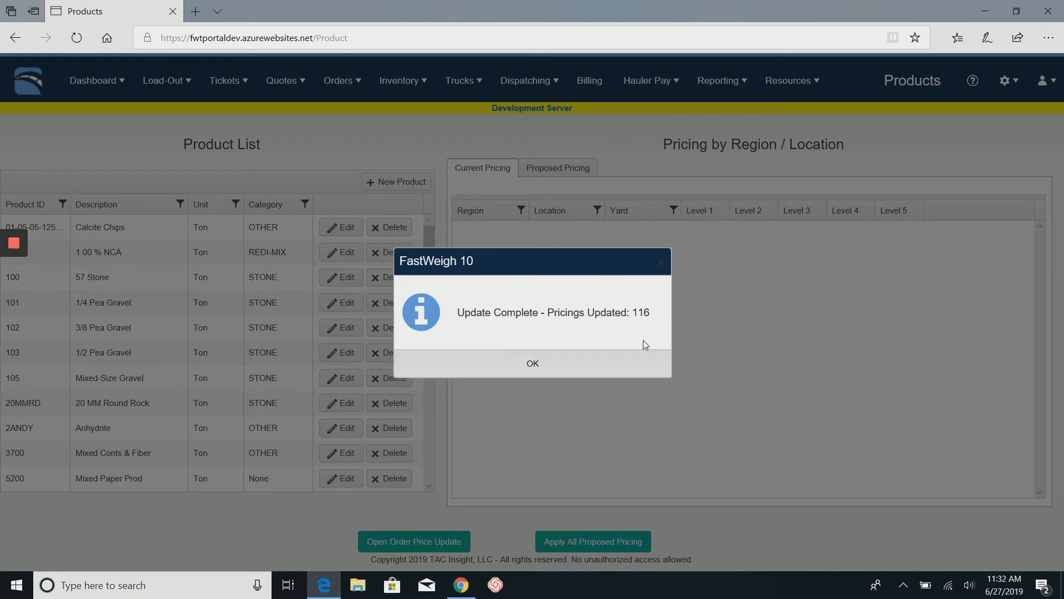
click(611, 376)
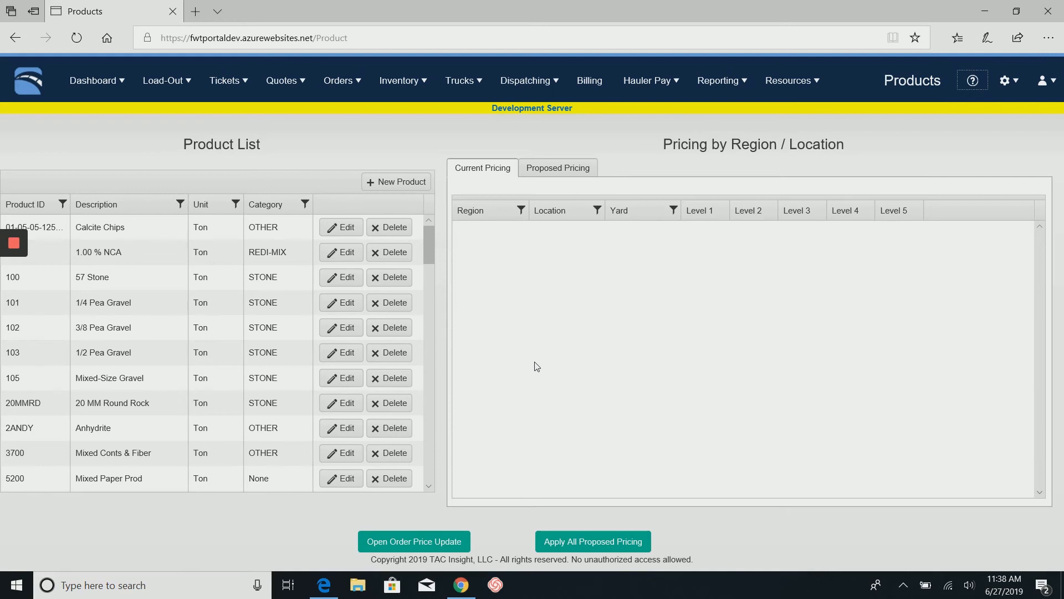
Open the Fast-Weigh 10 Help Center and go to its Contact Support page.
click(973, 84)
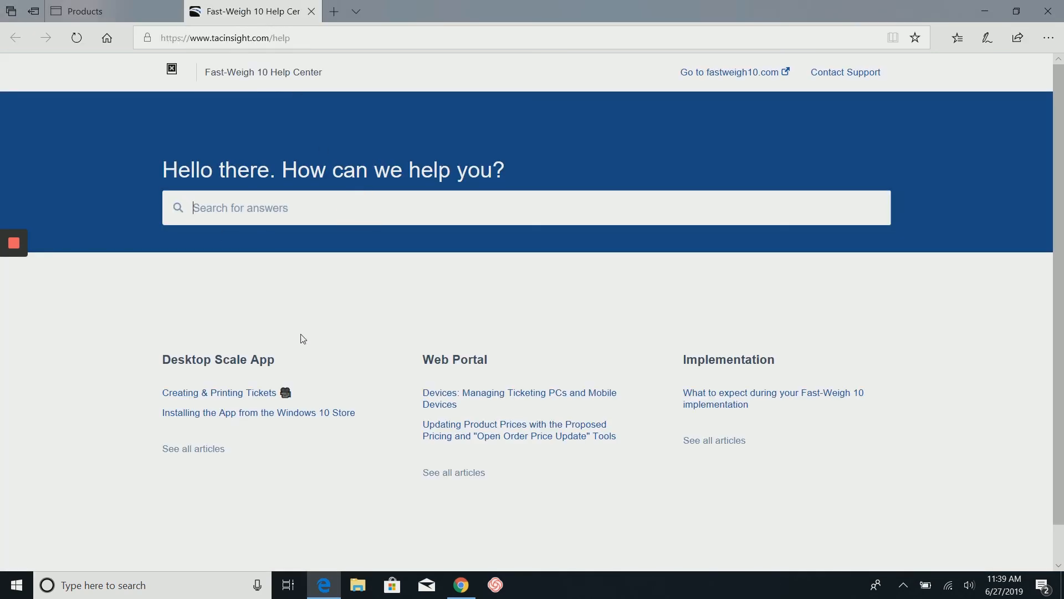
click(843, 74)
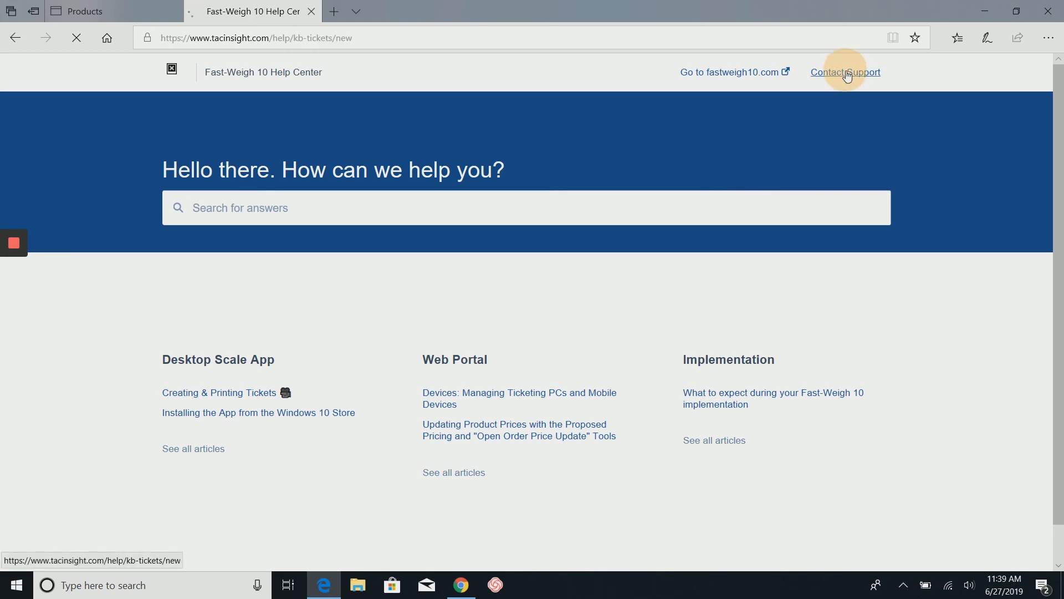